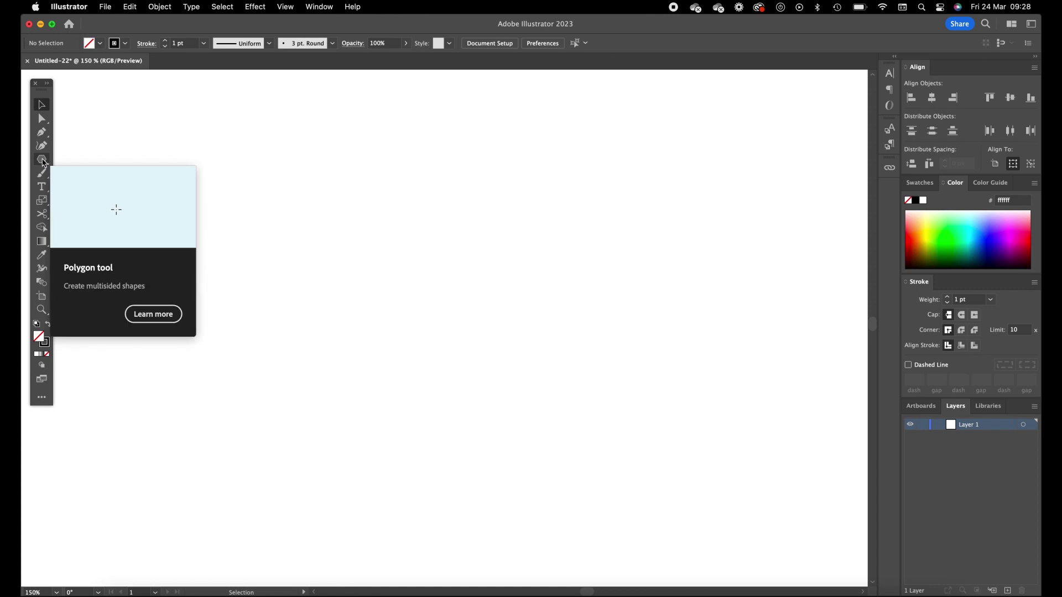
Step: Draw an unfilled six-sided polygon about 77 px wide and 66 px high with the Polygon tool
left_click(43, 161)
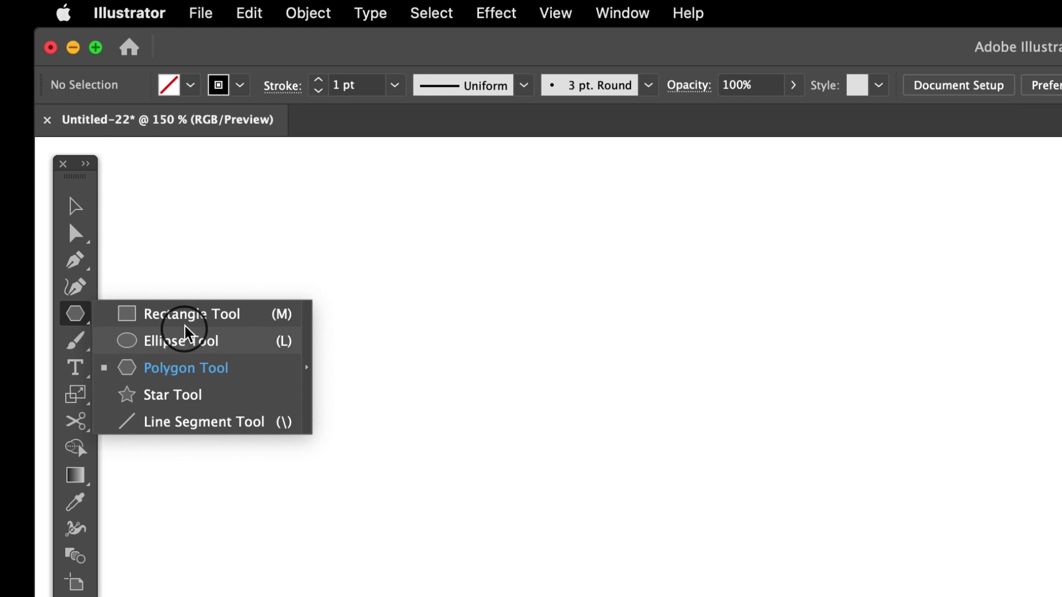
left_click(191, 371)
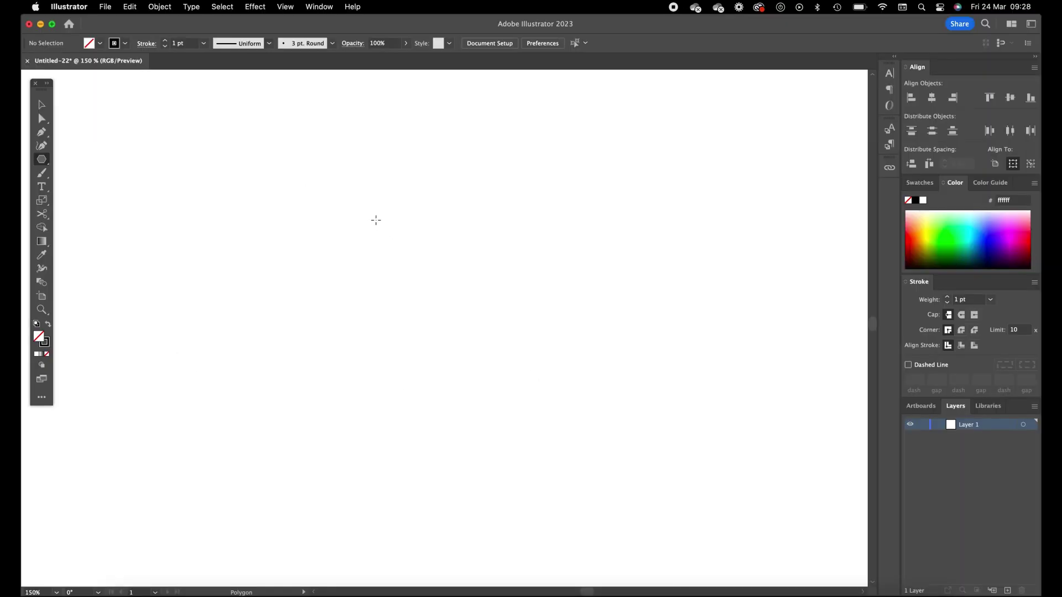
mouse_move(322, 206)
left_mouse_down()
mouse_move(425, 296)
mouse_move(350, 231)
mouse_move(370, 241)
left_mouse_up()
key("Up")
key("Up")
key("Down")
key("Down")
key("Down")
key("Up")
key("Up")
key("Up")
key("Down")
key("Down")
key("Up")
key("Up")
key("Up")
key("Down")
key("Down")
key("Down")
key("Down")
key("Up")
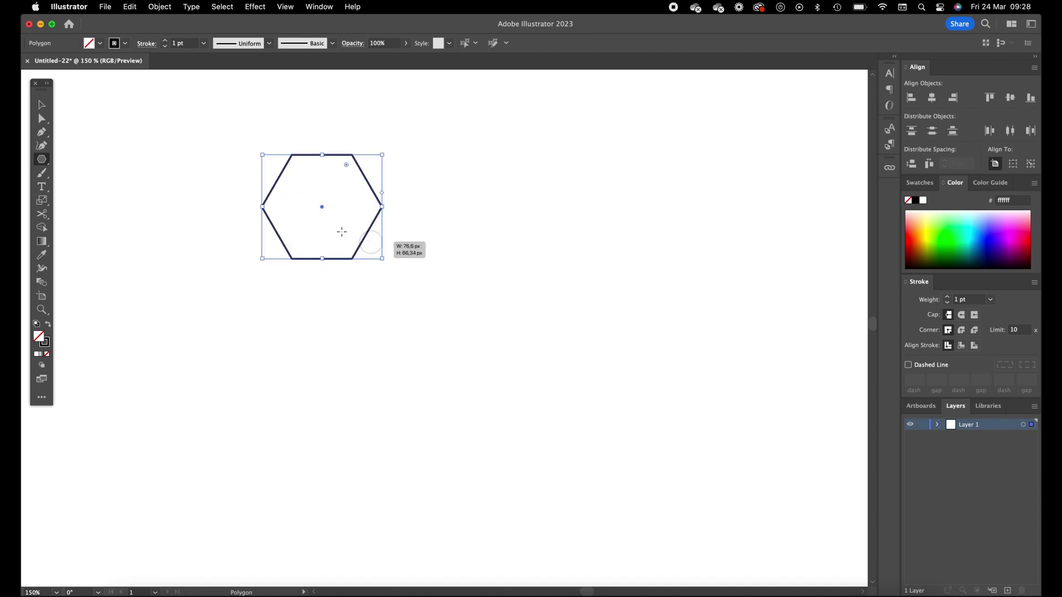
Step: Rotate the hexagon so a corner points up and scale it down proportionally to about 53 by 61 px
left_click(41, 104)
left_click_drag(359, 174, 458, 314)
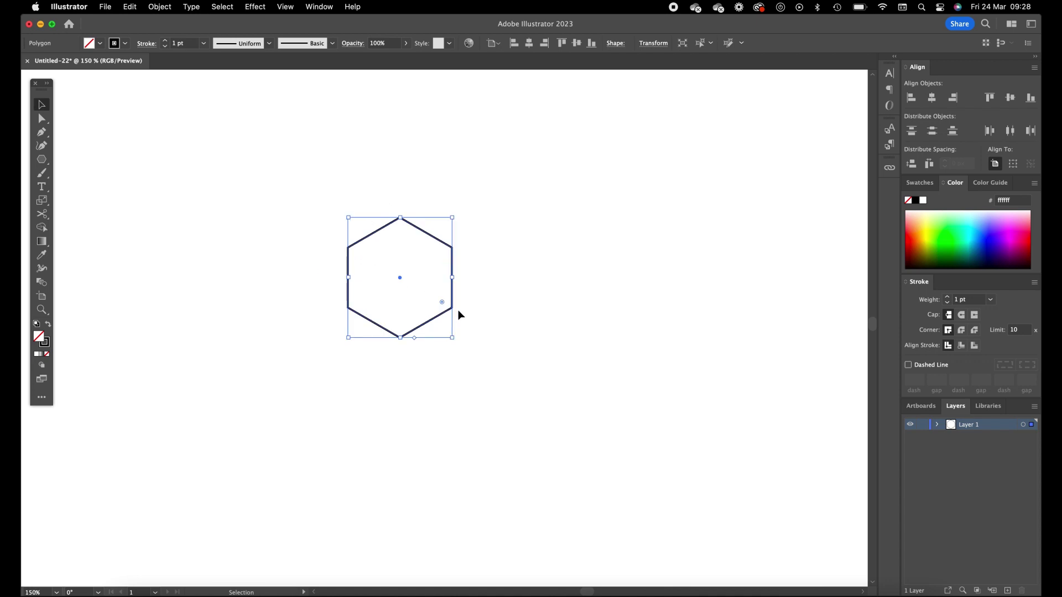
left_click_drag(399, 337, 469, 284)
left_click(400, 304)
key("z")
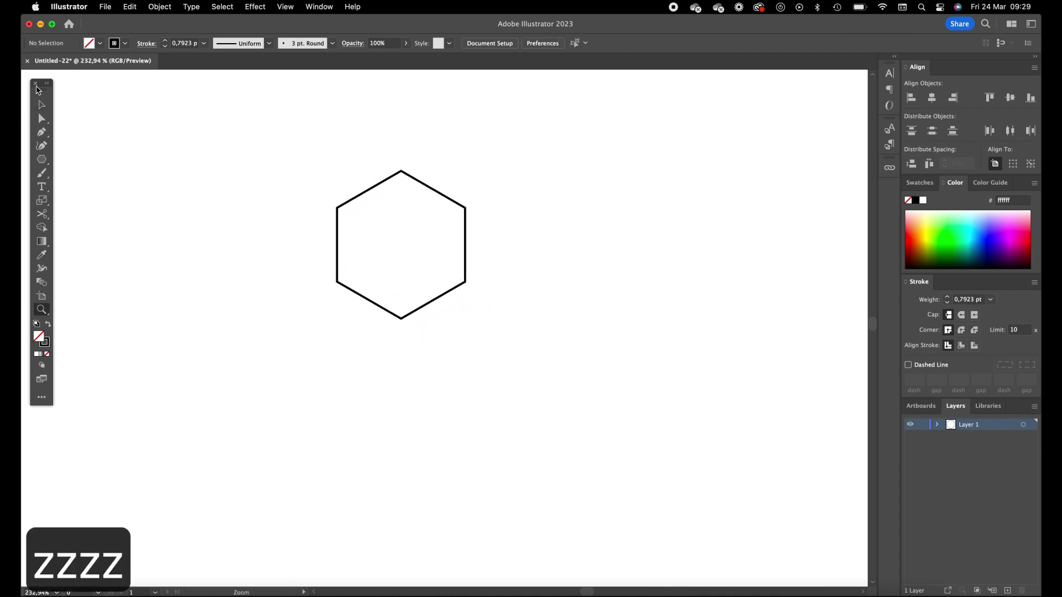
Step: Duplicate the hexagon straight down by a quarter of its height so that the two vertical sides overlap
left_click(386, 180)
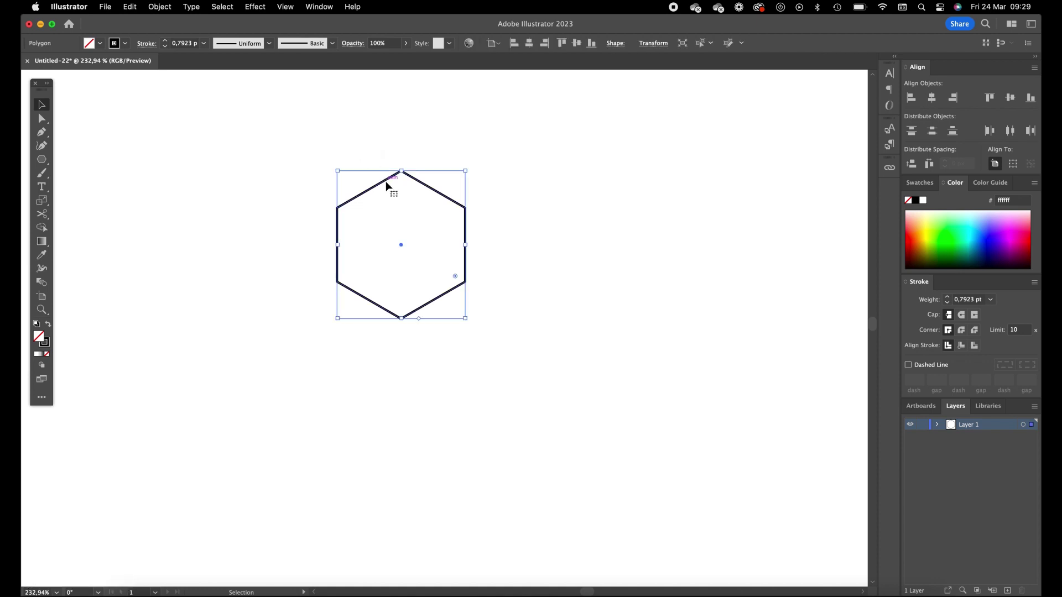
left_click_drag(386, 183, 378, 221)
left_click(467, 339)
key("super+equal")
key("super+equal")
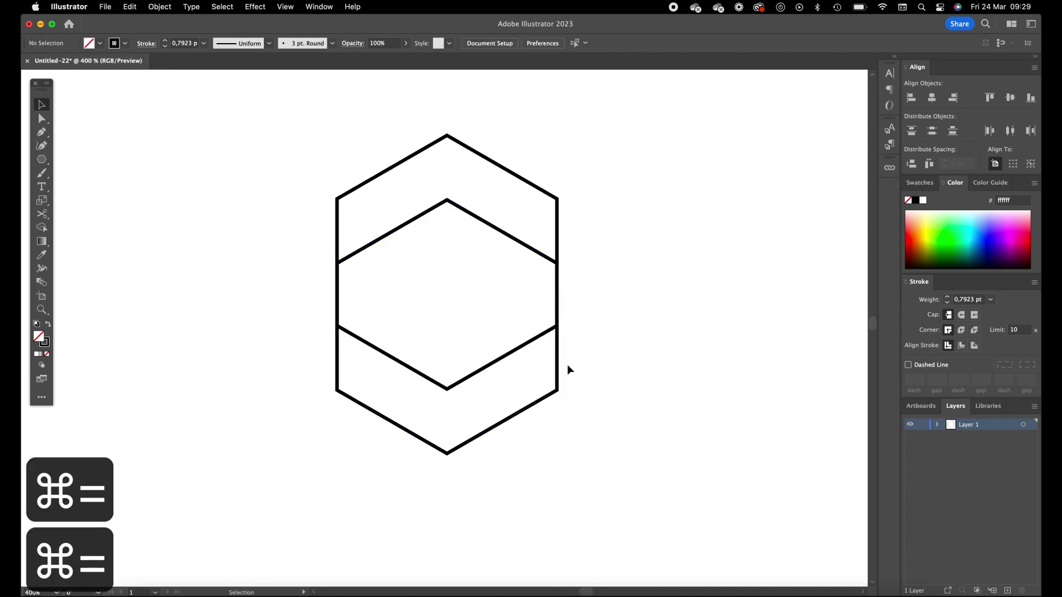
Step: In outline view, add overlapping hexagon copies to the right and left, snapping them to the corners and edges of the stacked pair
left_click(558, 366)
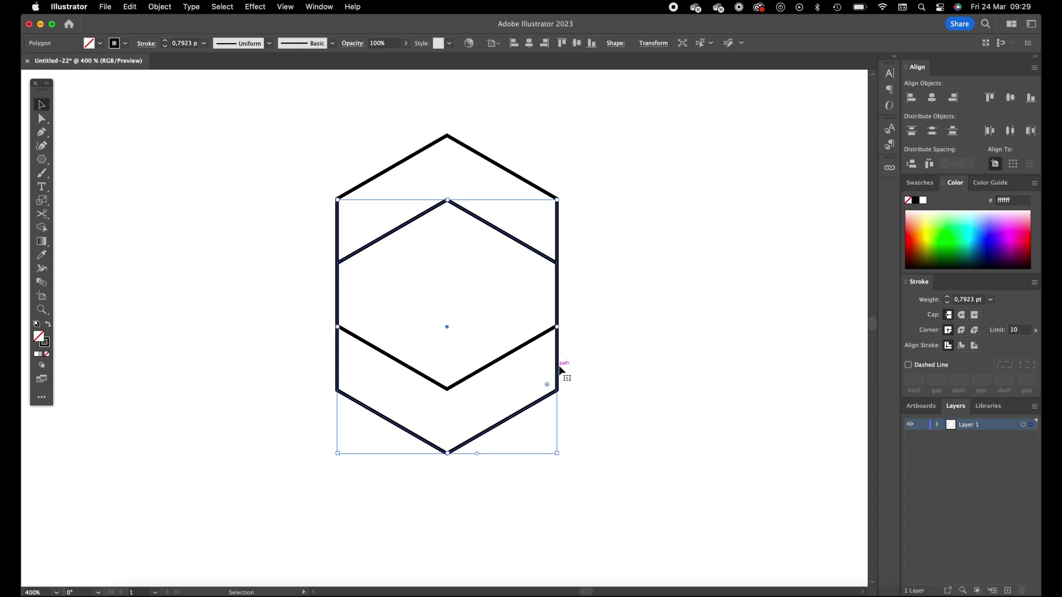
key("super+y")
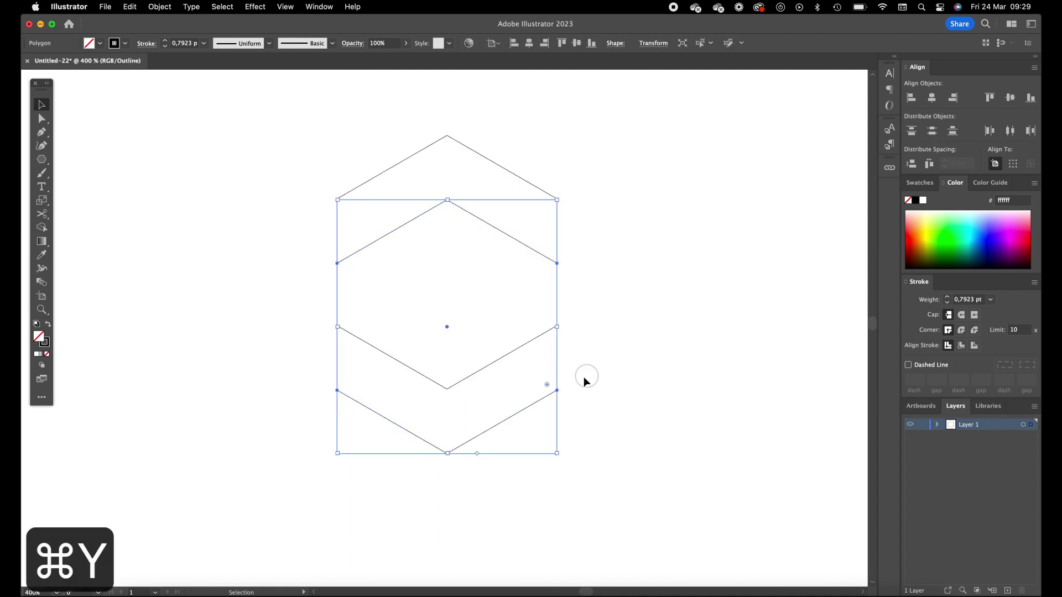
left_click(583, 377)
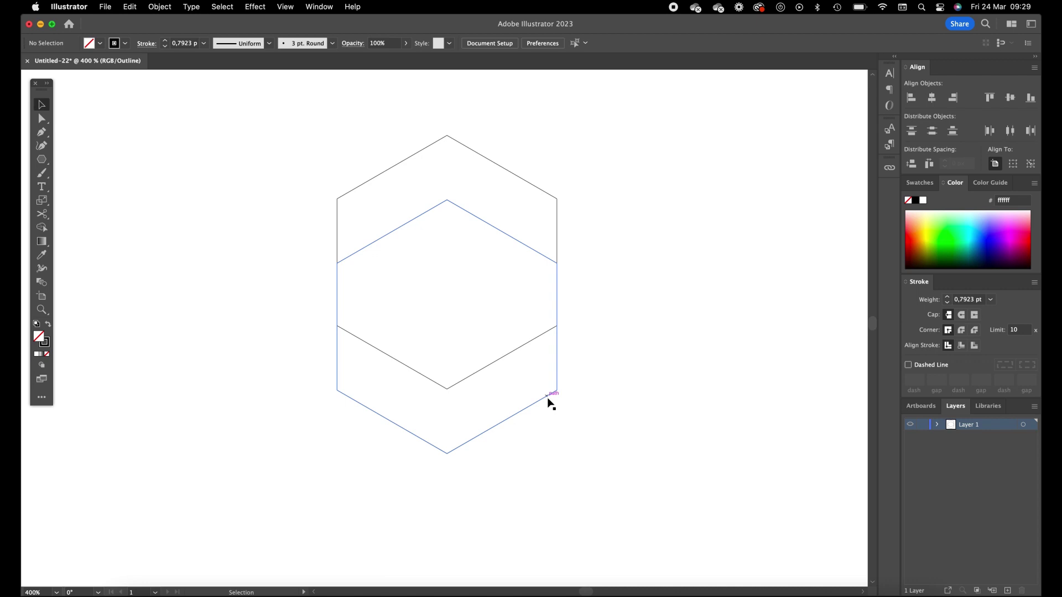
left_click_drag(548, 399, 603, 364)
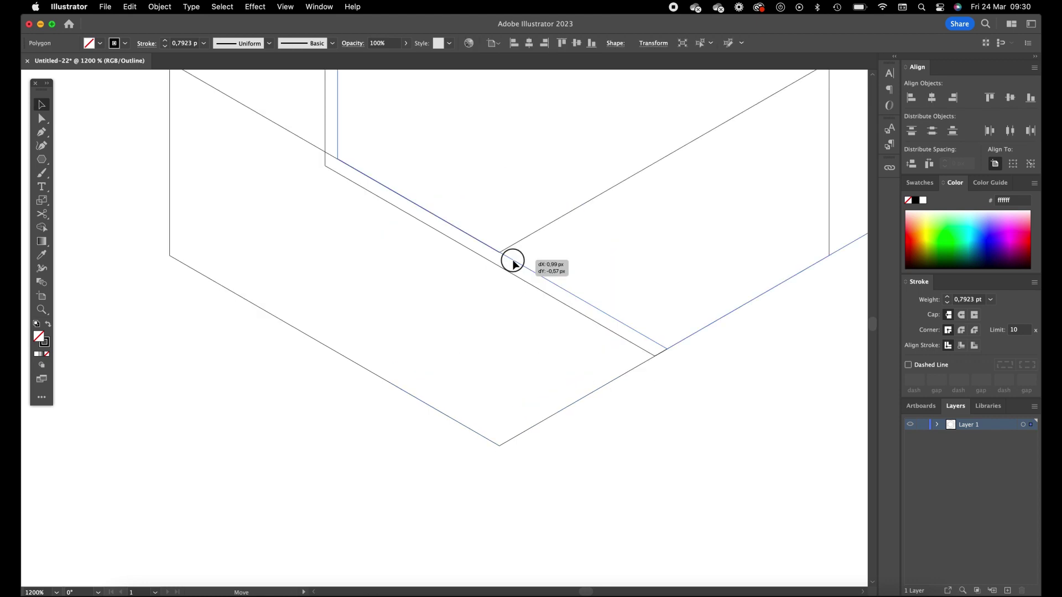
mouse_move(513, 265)
left_mouse_down()
mouse_move(611, 233)
mouse_move(500, 272)
left_mouse_up()
key("super+minus")
key("super+minus")
key("super+minus")
left_click(628, 215)
key("super+y")
left_click(361, 445)
key("super+y")
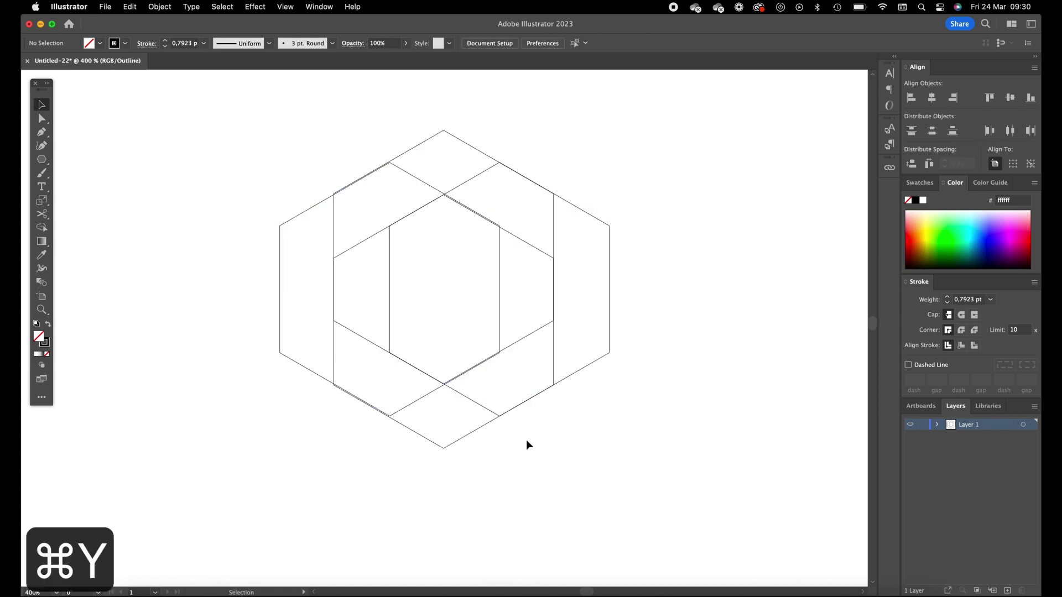
Step: Nudge the left hexagon outward so its edges line up with the neighbouring hexagons
key("z")
left_click(367, 399)
left_click(35, 107)
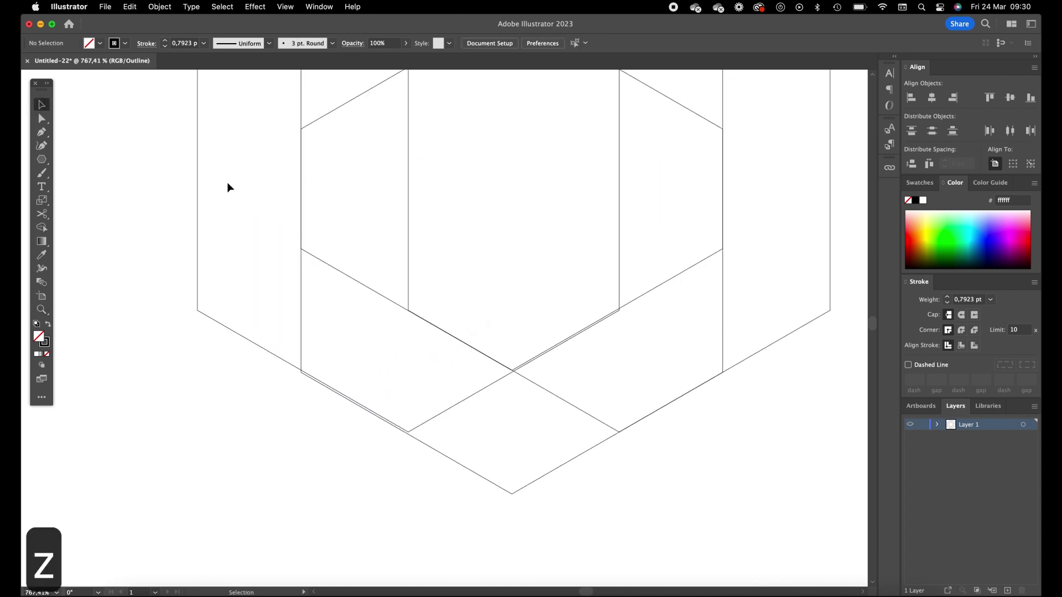
left_click_drag(197, 186, 193, 184)
key("space")
left_click_drag(593, 240, 489, 455)
left_click(566, 298)
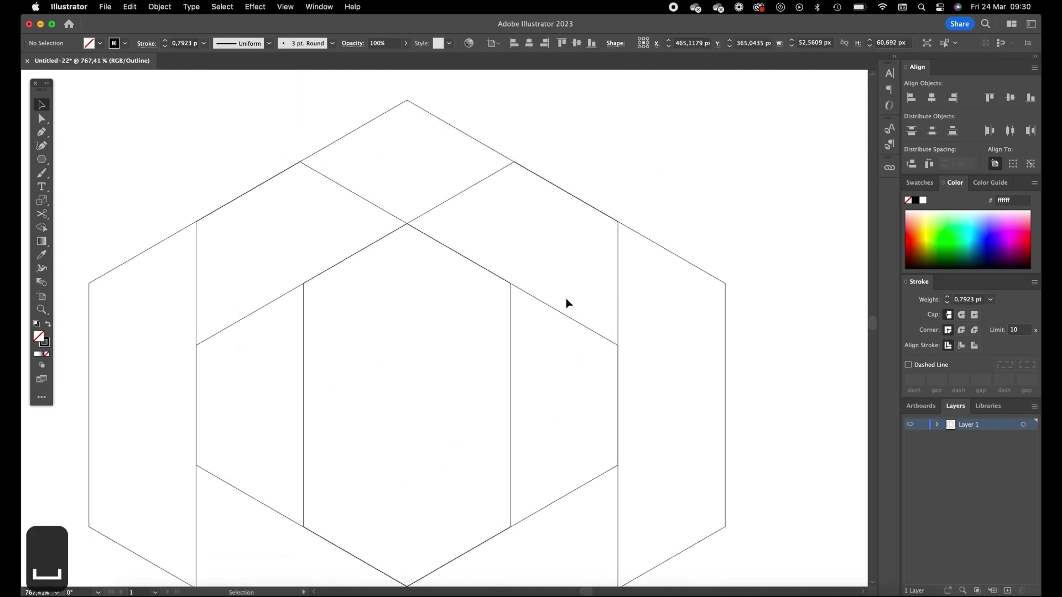
Step: Duplicate the left hexagon straight up by a quarter of its height, snapping it to the neighbouring outlines
key("super+y")
left_click_drag(509, 297, 509, 208)
key("super+y")
left_click(400, 464)
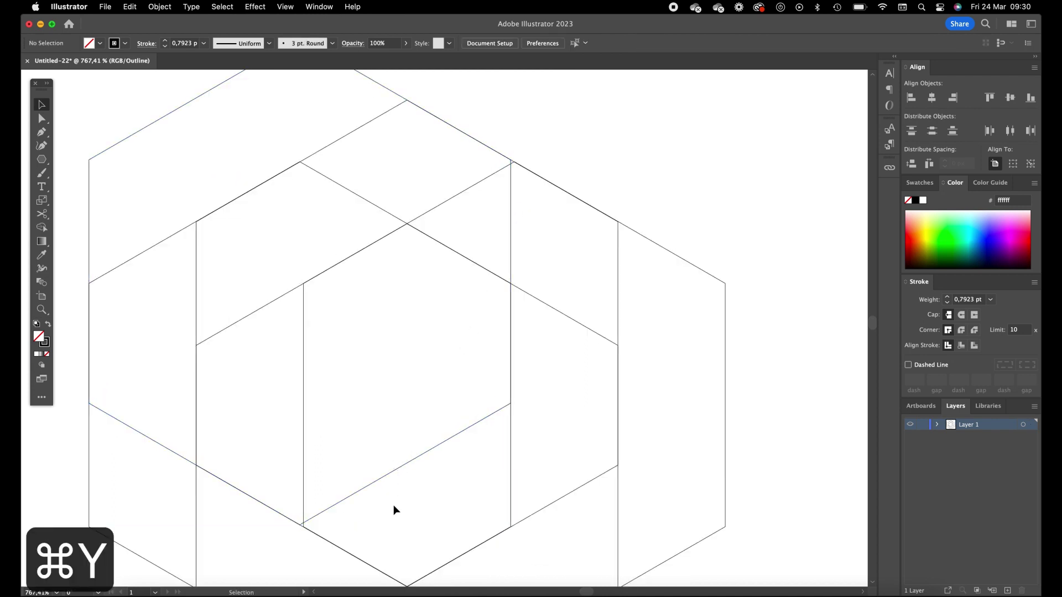
left_click_drag(393, 497, 427, 412)
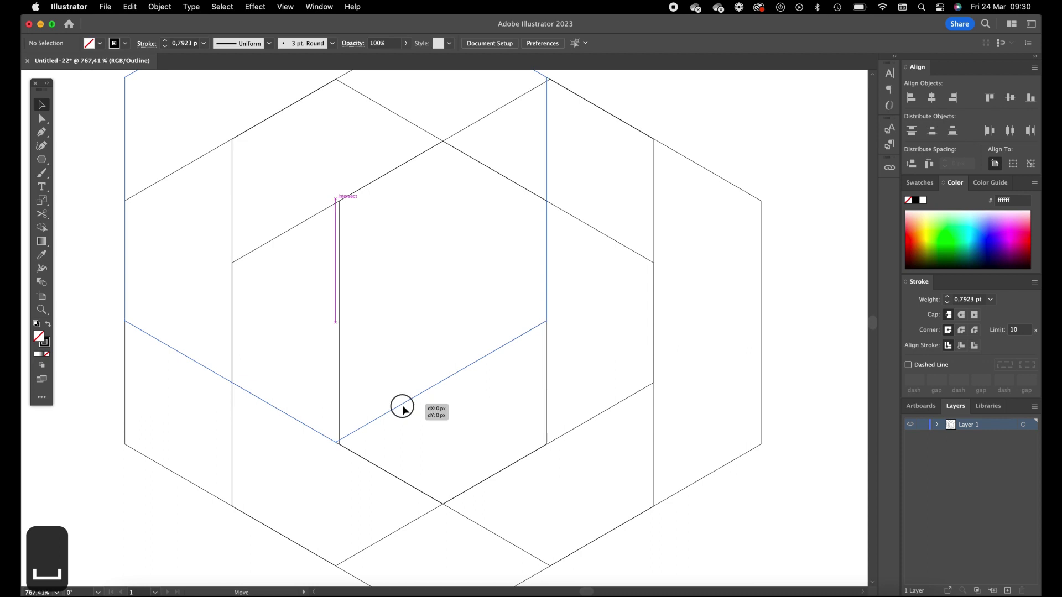
left_click(402, 408)
left_click_drag(434, 381, 387, 495)
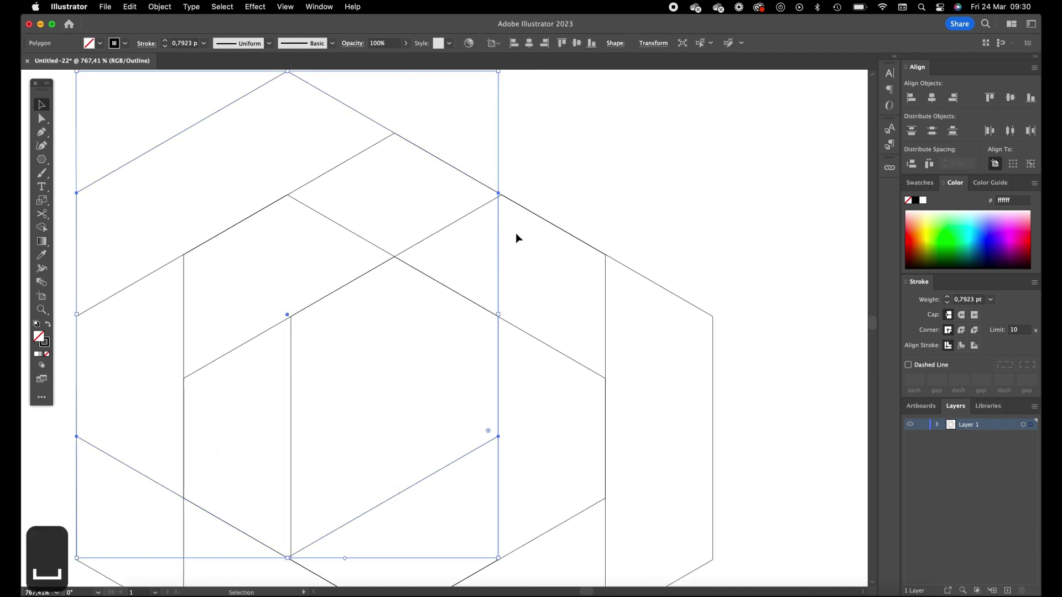
Step: Add hexagon copies at the upper right and top centre to complete the symmetrical overlapping figure
left_click_drag(499, 247, 609, 239)
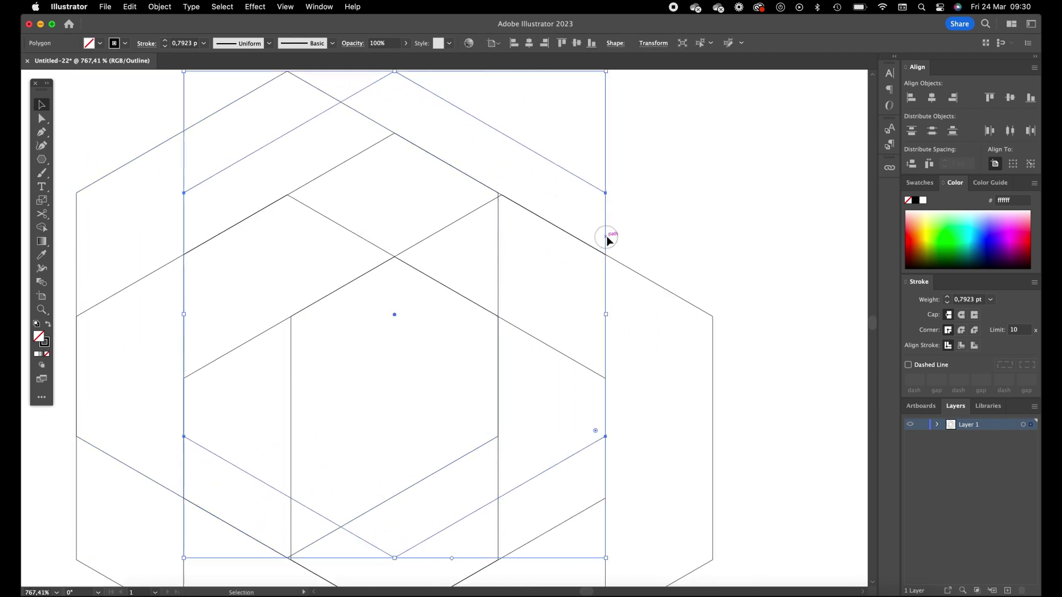
key("super+z")
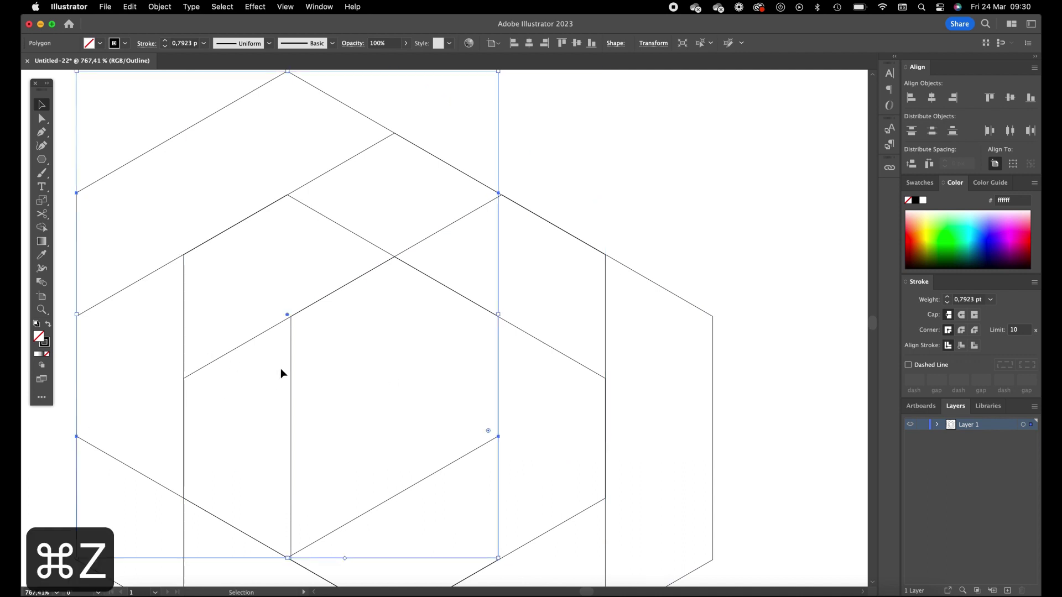
left_click_drag(712, 355, 645, 310)
key("space")
left_click_drag(657, 242, 556, 183)
left_click(688, 180)
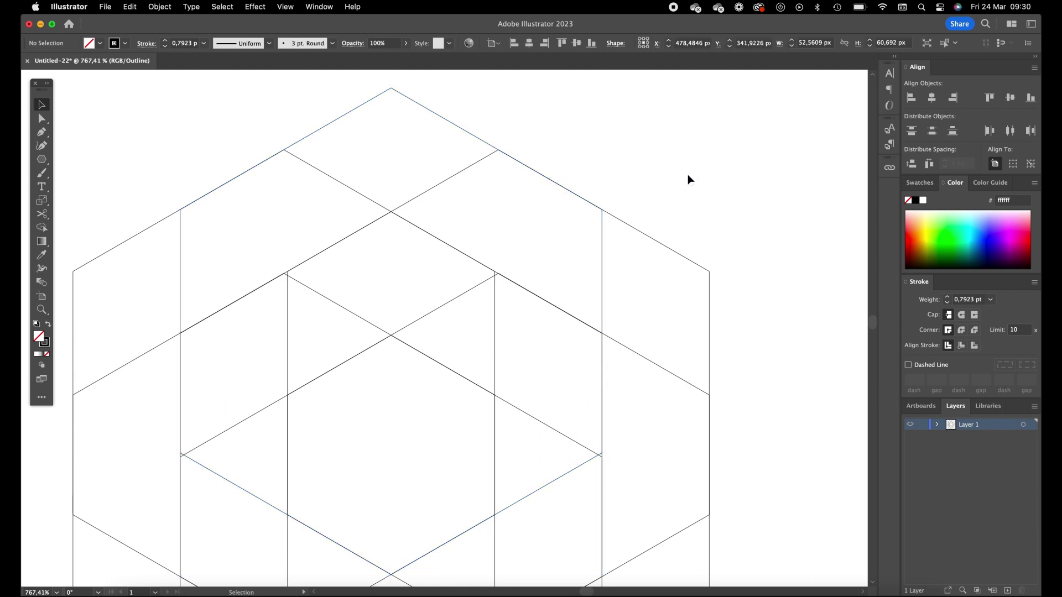
Step: In preview view, duplicate the whole hexagon figure straight down so the copy's top corner meets the central star's lowest inner corner
key("super+minus")
key("super+minus")
key("super+minus")
key("super+y")
key("super+z")
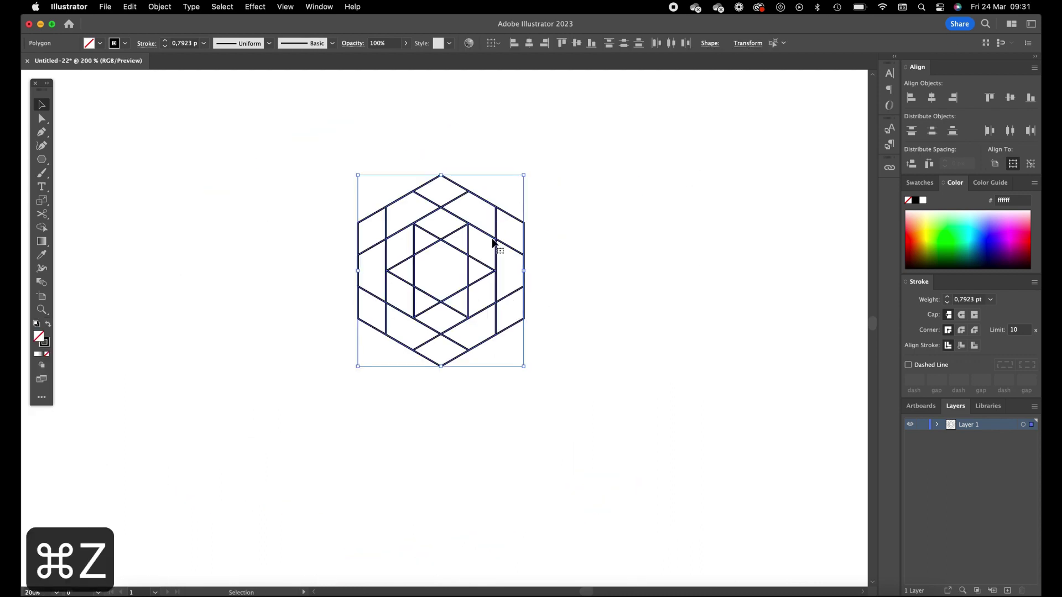
left_click_drag(478, 232, 478, 358)
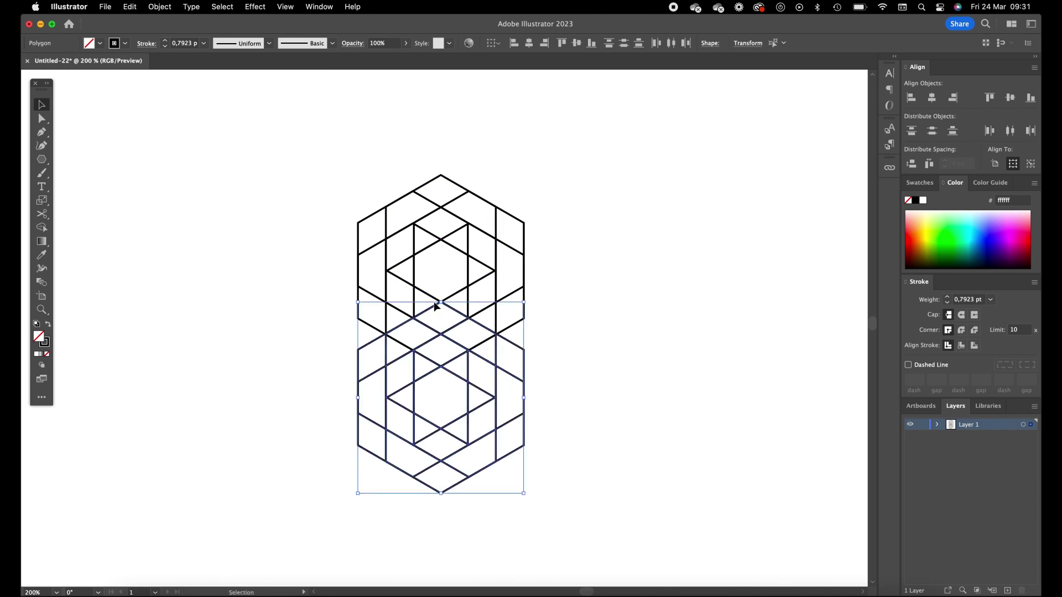
left_click(618, 294)
Step: Select both hexagon figures and merge the cells of the two S-like bands running through the centre with the Shape Builder
left_click_drag(259, 142, 709, 519)
key("shift+m")
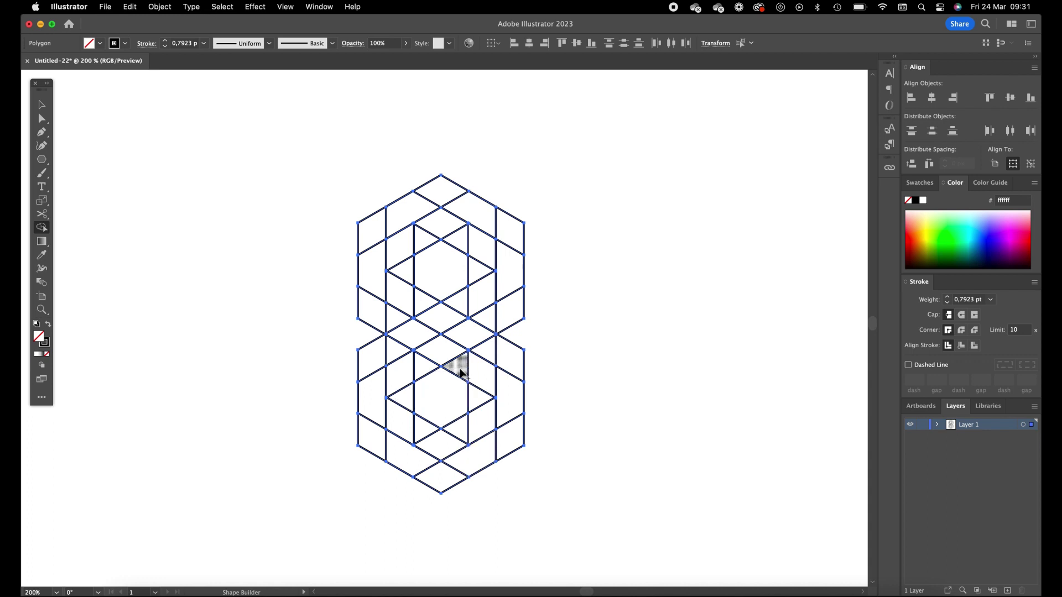
mouse_move(457, 363)
left_mouse_down()
mouse_move(400, 327)
mouse_move(405, 208)
left_mouse_up()
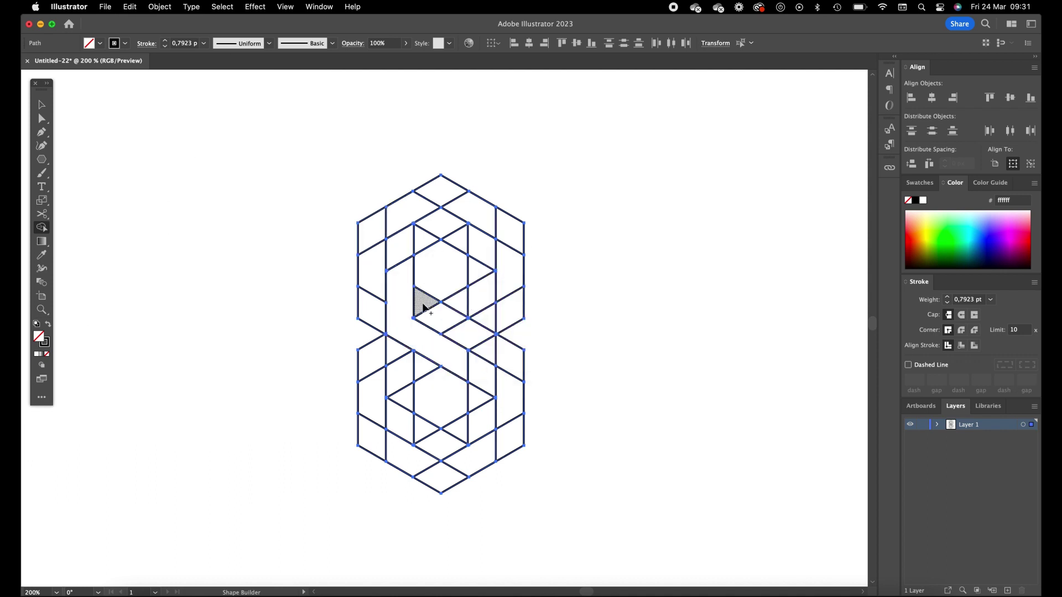
mouse_move(423, 303)
left_mouse_down()
mouse_move(484, 344)
mouse_move(481, 396)
left_mouse_up()
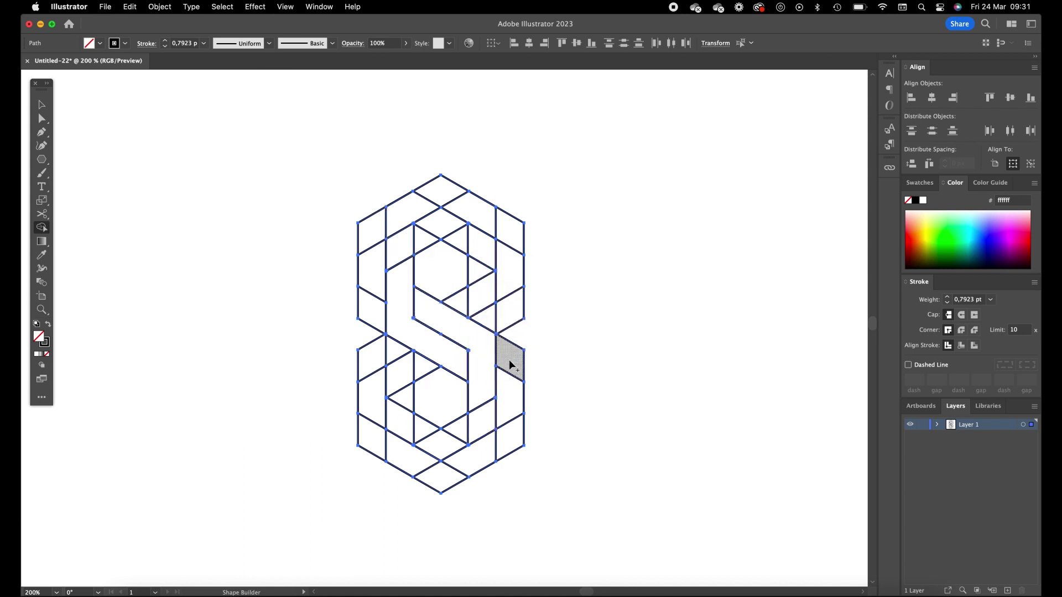
Step: Merge the cells around the lower hexagonal opening into continuous interlaced bands with the Shape Builder
mouse_move(510, 365)
left_mouse_down()
mouse_move(506, 411)
mouse_move(463, 431)
left_mouse_up()
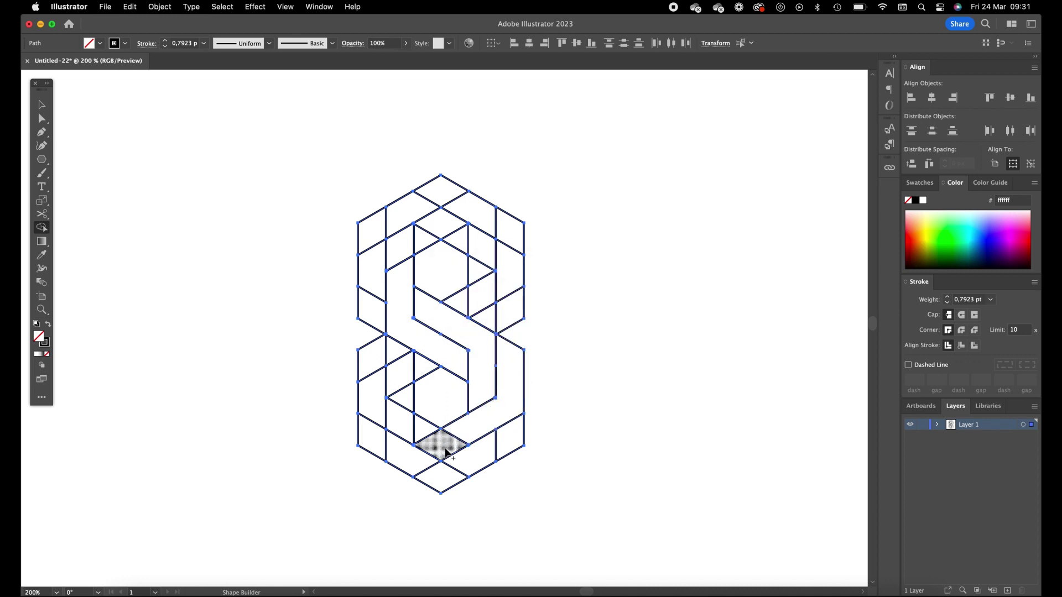
mouse_move(486, 446)
left_mouse_down()
mouse_move(467, 458)
mouse_move(419, 432)
left_mouse_up()
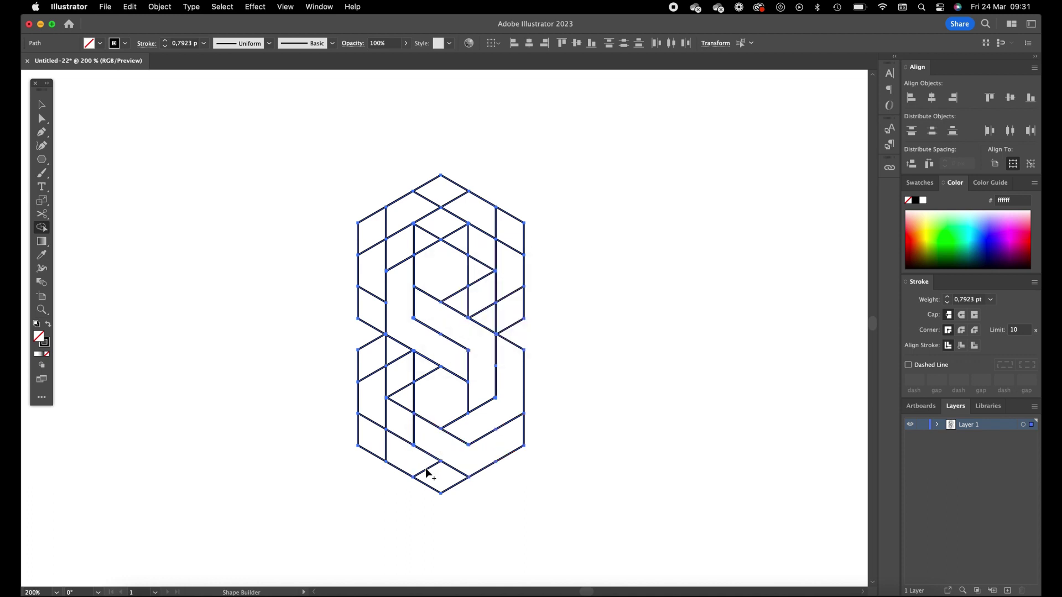
mouse_move(429, 474)
left_mouse_down()
mouse_move(405, 444)
mouse_move(407, 404)
left_mouse_up()
mouse_move(365, 440)
left_mouse_down()
mouse_move(378, 402)
mouse_move(421, 372)
left_mouse_up()
left_click_drag(356, 358, 402, 350)
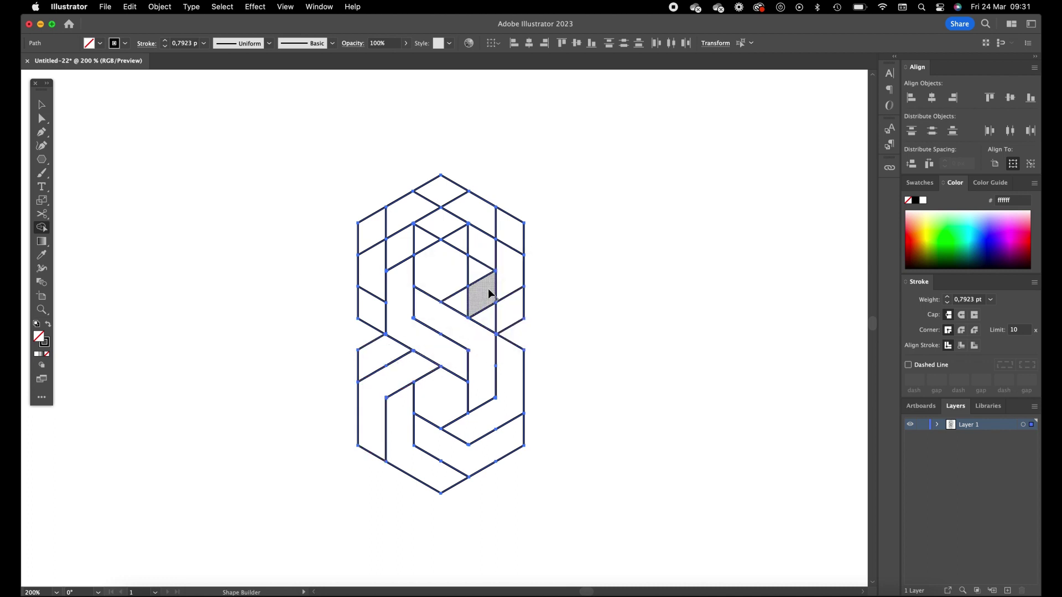
Step: Merge the cells around the upper hexagonal opening into continuous interlaced bands with the Shape Builder
mouse_move(462, 304)
left_mouse_down()
mouse_move(508, 285)
mouse_move(511, 235)
left_mouse_up()
left_click_drag(513, 311, 486, 318)
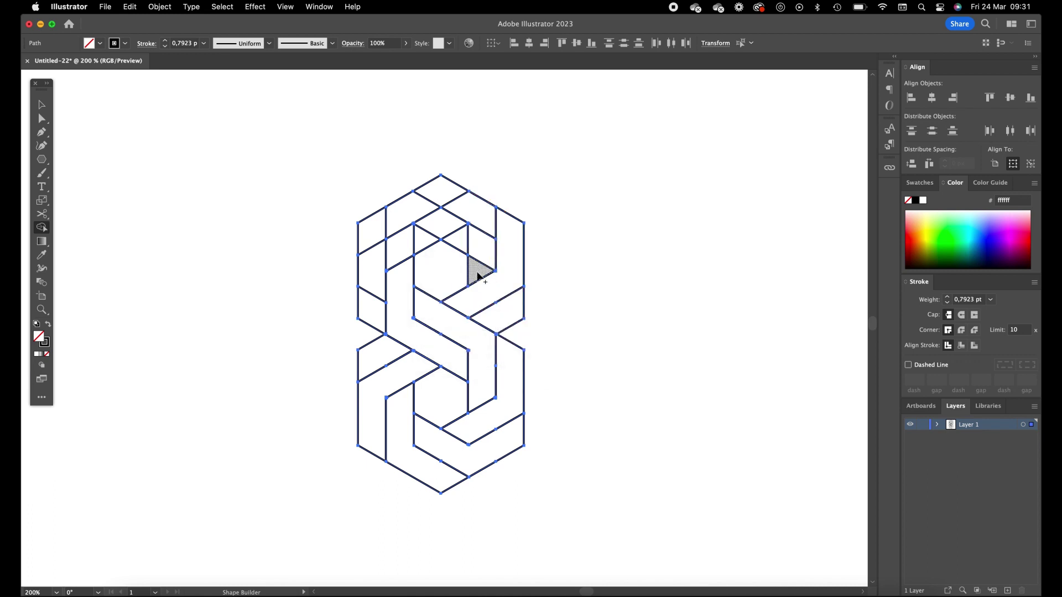
mouse_move(477, 274)
left_mouse_down()
mouse_move(477, 221)
mouse_move(441, 193)
left_mouse_up()
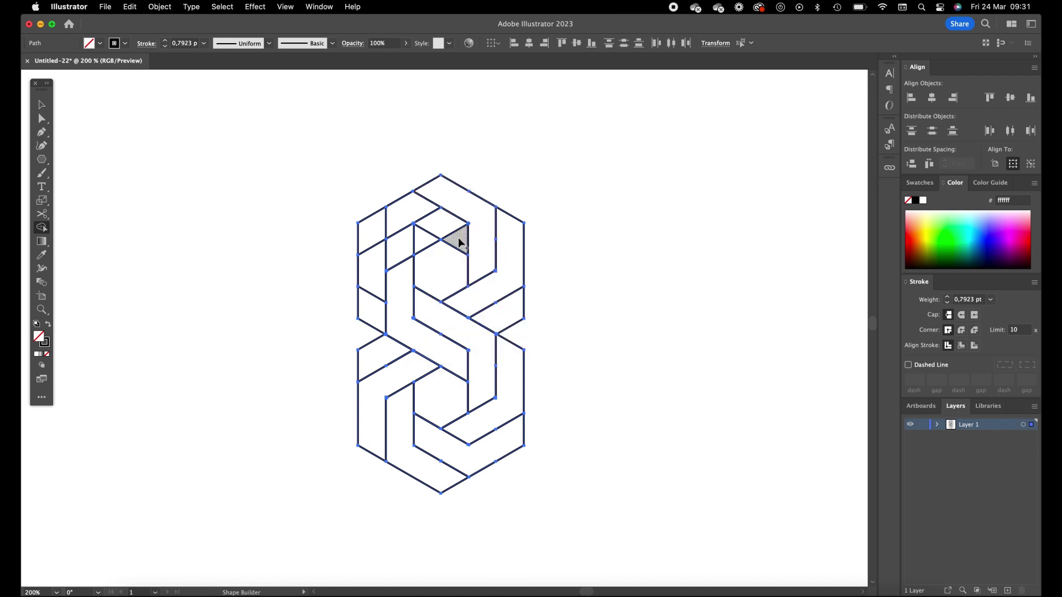
mouse_move(461, 242)
left_mouse_down()
mouse_move(412, 211)
mouse_move(398, 219)
mouse_move(381, 235)
mouse_move(392, 251)
mouse_move(373, 256)
mouse_move(394, 321)
left_mouse_up()
left_click(39, 105)
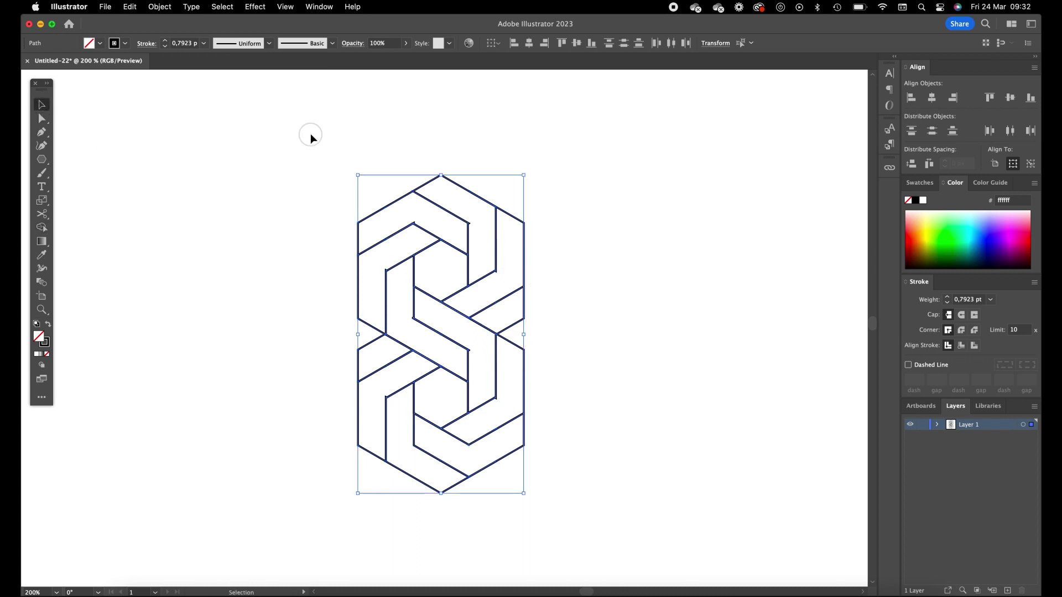
left_click(310, 134)
key("space")
left_click_drag(595, 213, 572, 210)
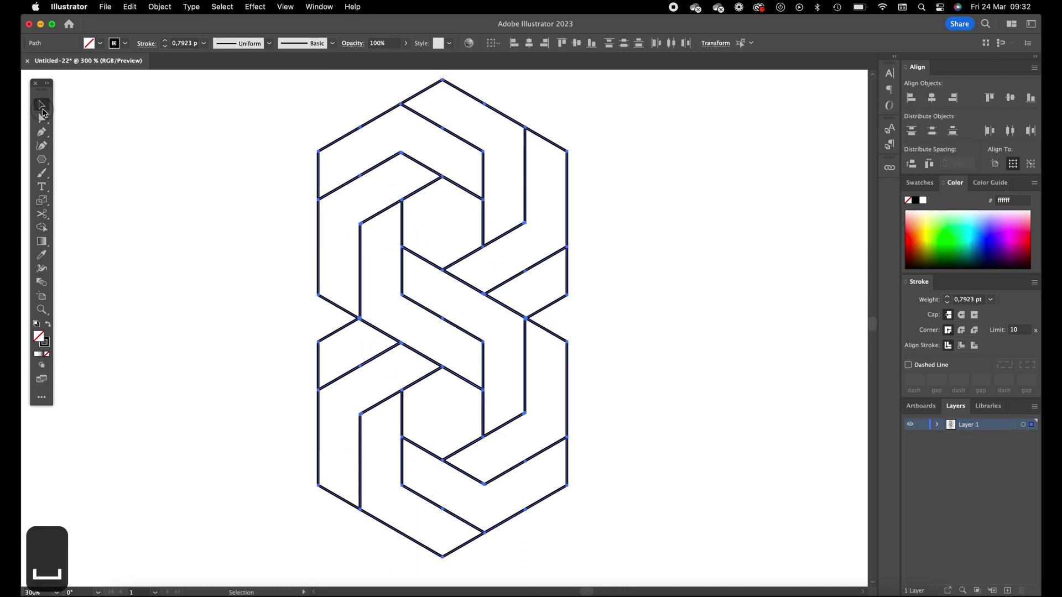
left_click(41, 104)
left_click(259, 117)
left_click_drag(218, 81, 627, 366)
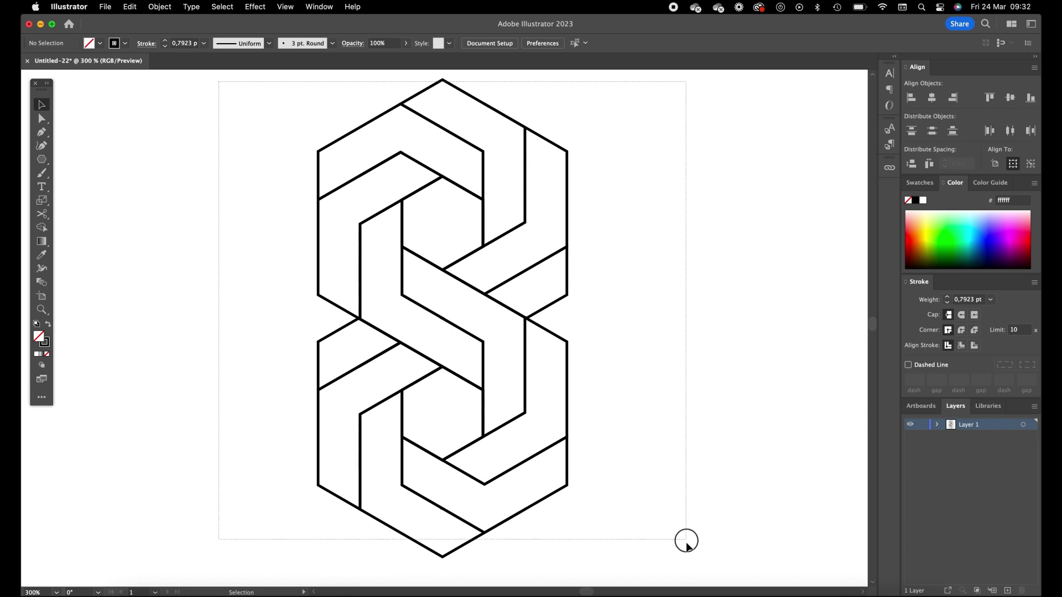
left_click_drag(685, 540, 687, 541)
left_click(709, 454)
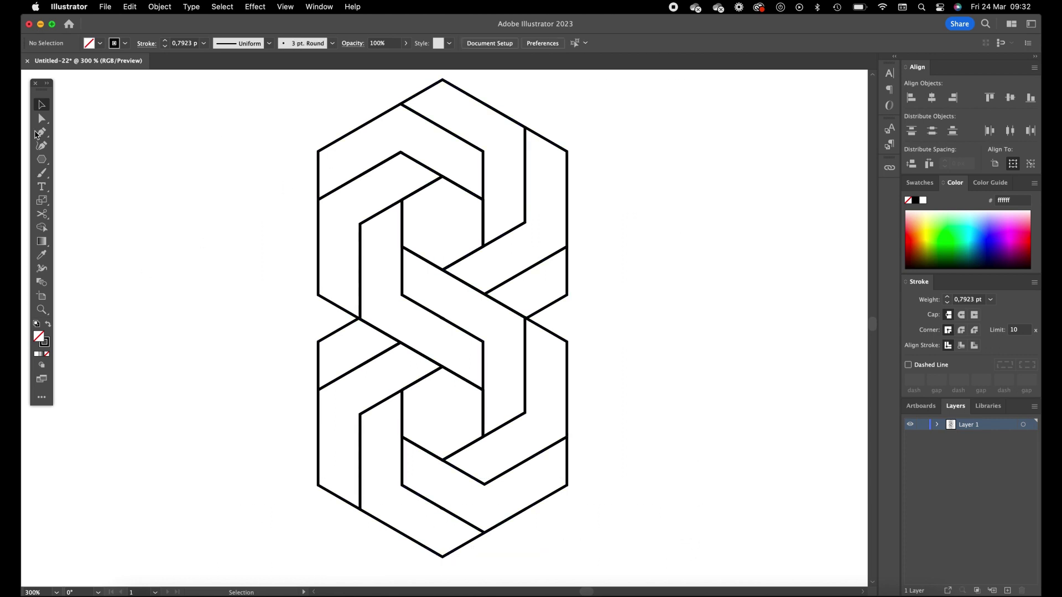
Step: Draw an unfilled rectangle about 40 by 51 px to the right of the interlaced figure
left_click_drag(45, 164, 94, 156)
left_click_drag(613, 218, 739, 377)
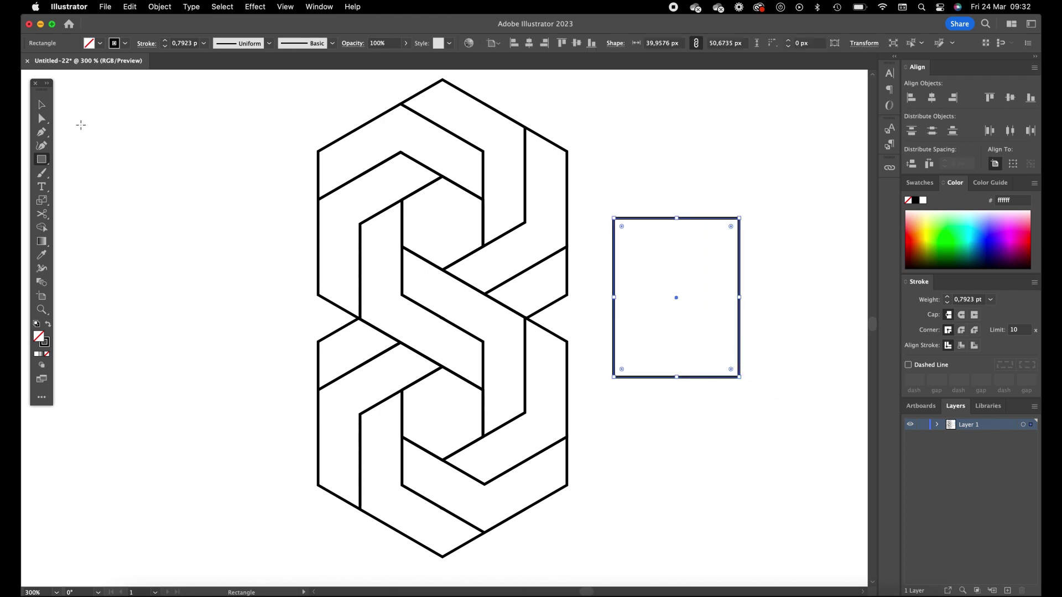
Step: Move the rectangle further right and fill it with a white-to-black linear gradient
left_click(41, 104)
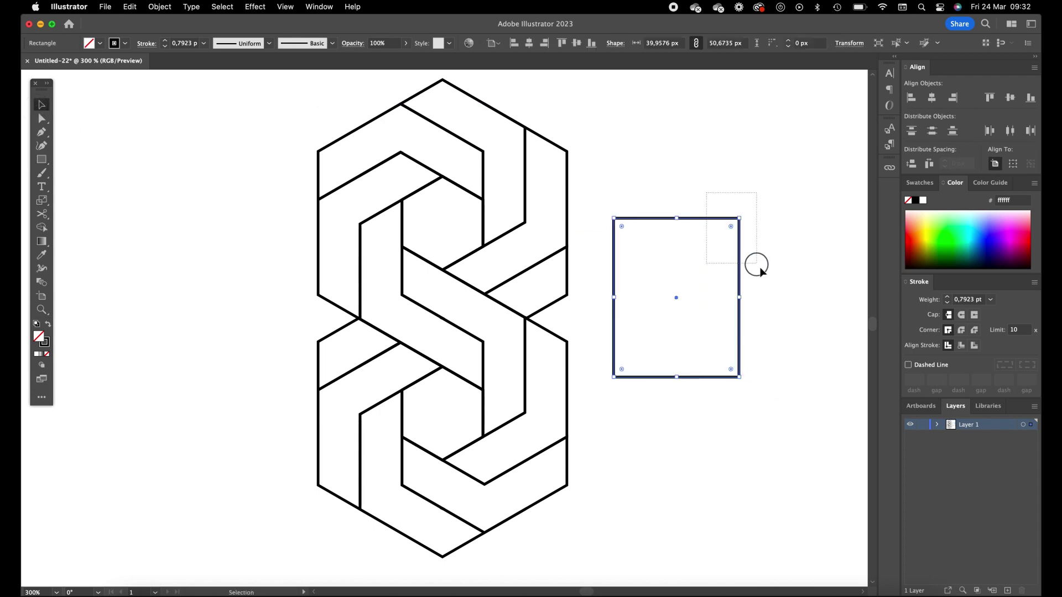
left_click_drag(725, 222, 772, 221)
double_click(42, 241)
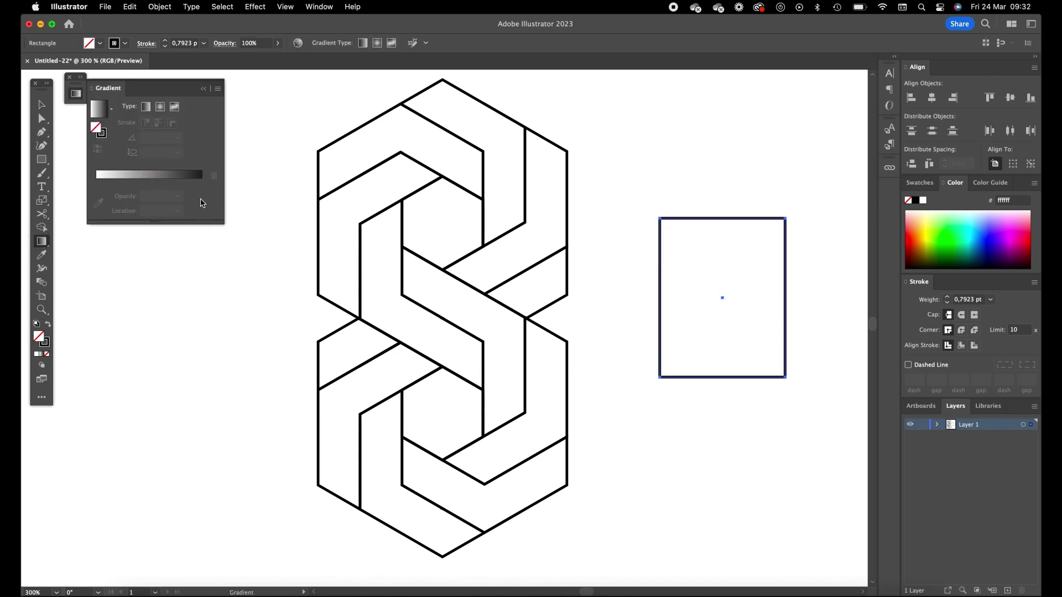
left_click(160, 173)
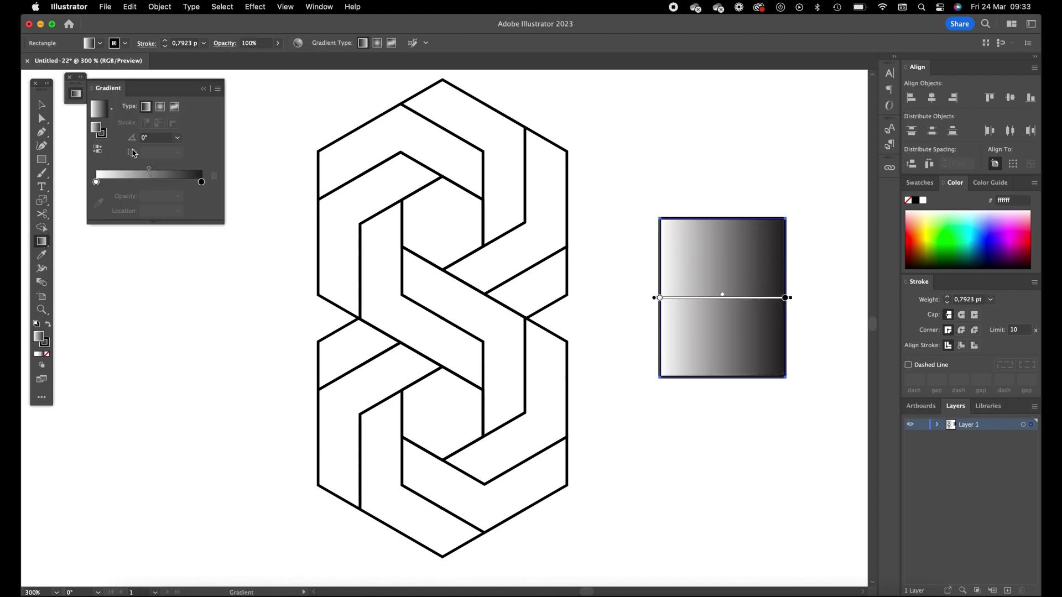
Step: Set the rectangle's gradient angle to 90° and deselect it
left_click(103, 134)
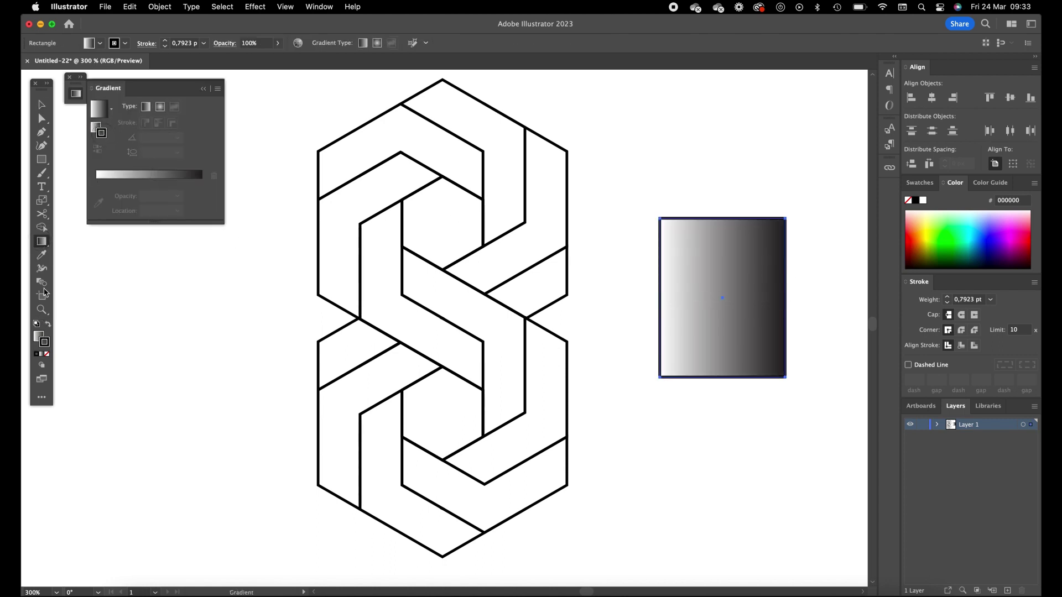
left_click(48, 354)
key("super+z")
type("90")
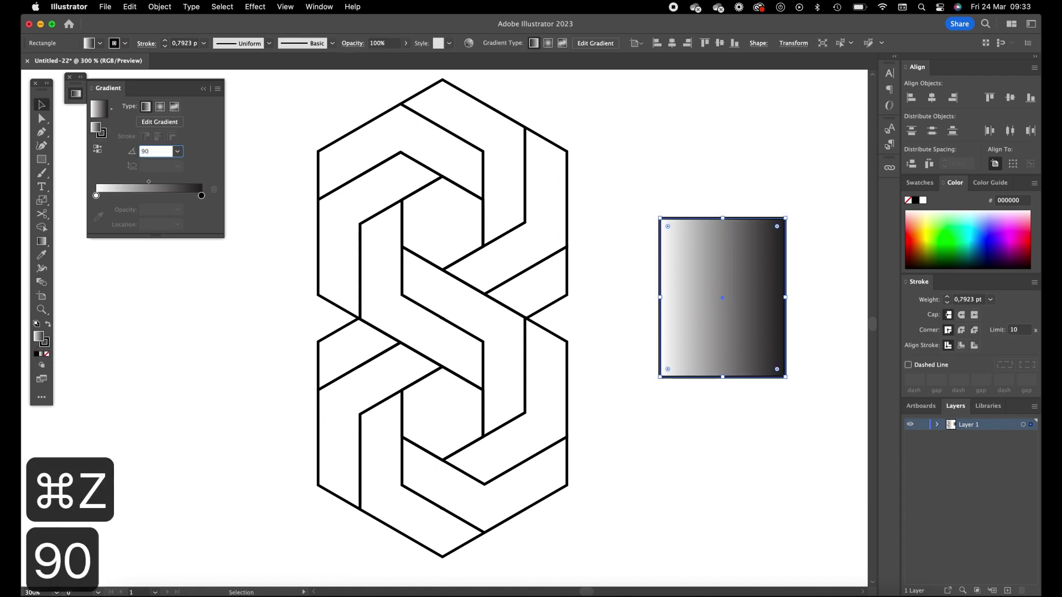
key("Tab")
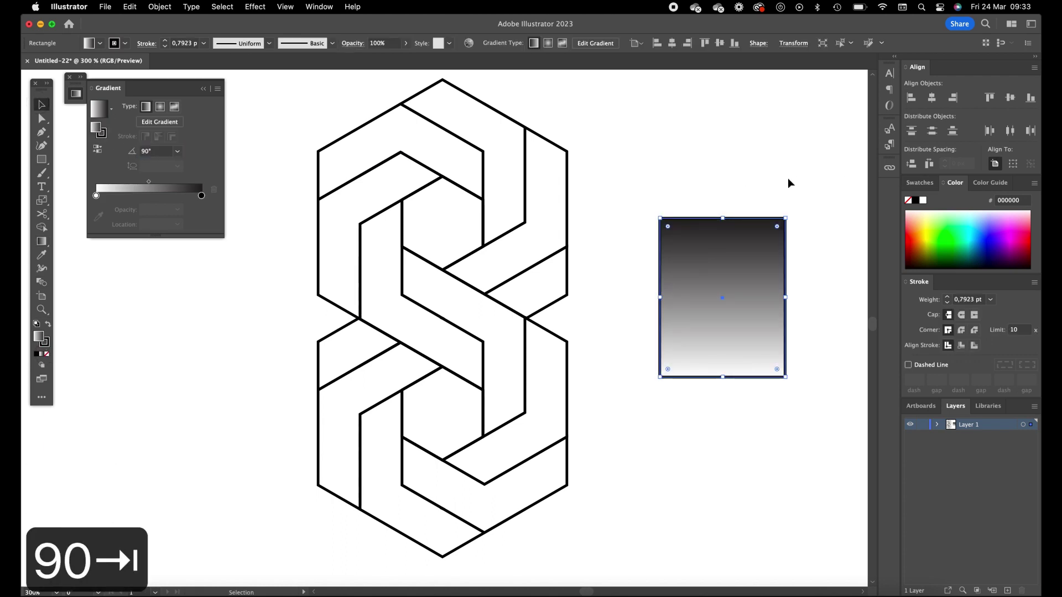
left_click(787, 178)
left_click(730, 249)
key("super+z")
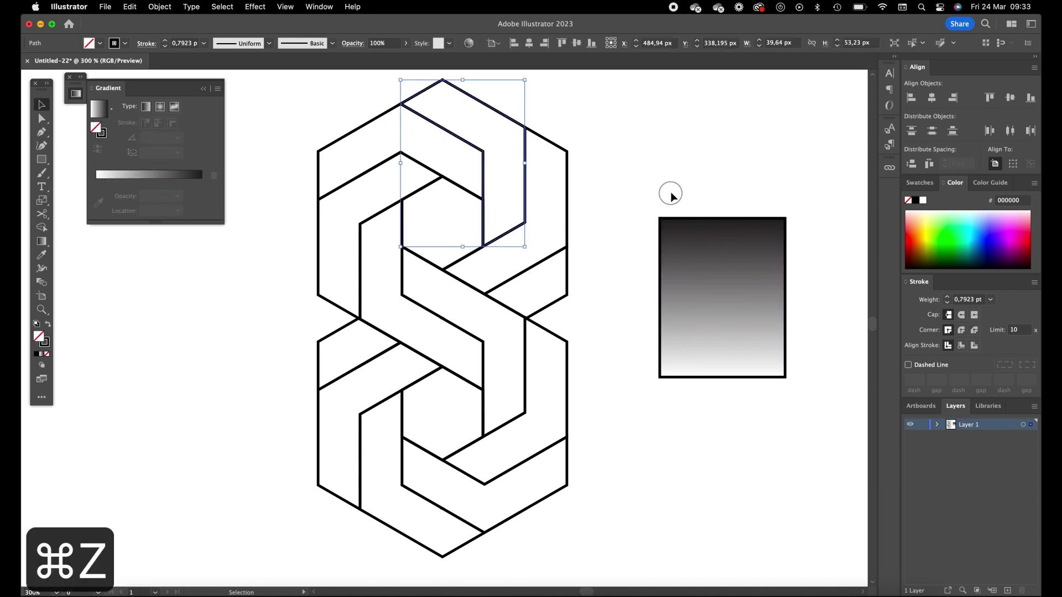
left_click(671, 195)
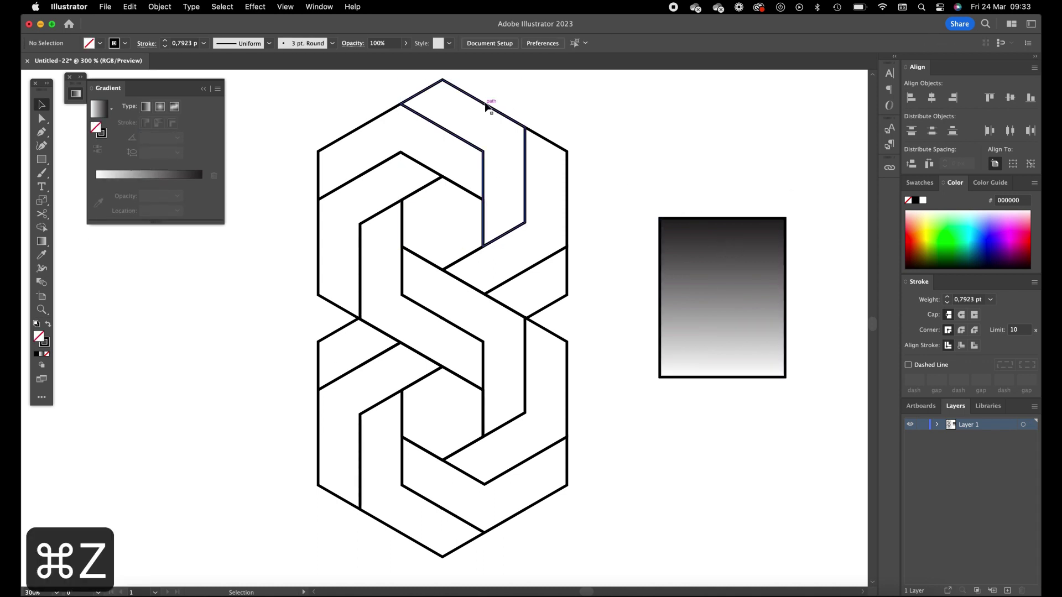
Step: Copy the rectangle's gradient onto the topmost band of the knot with the Eyedropper
left_click(487, 107)
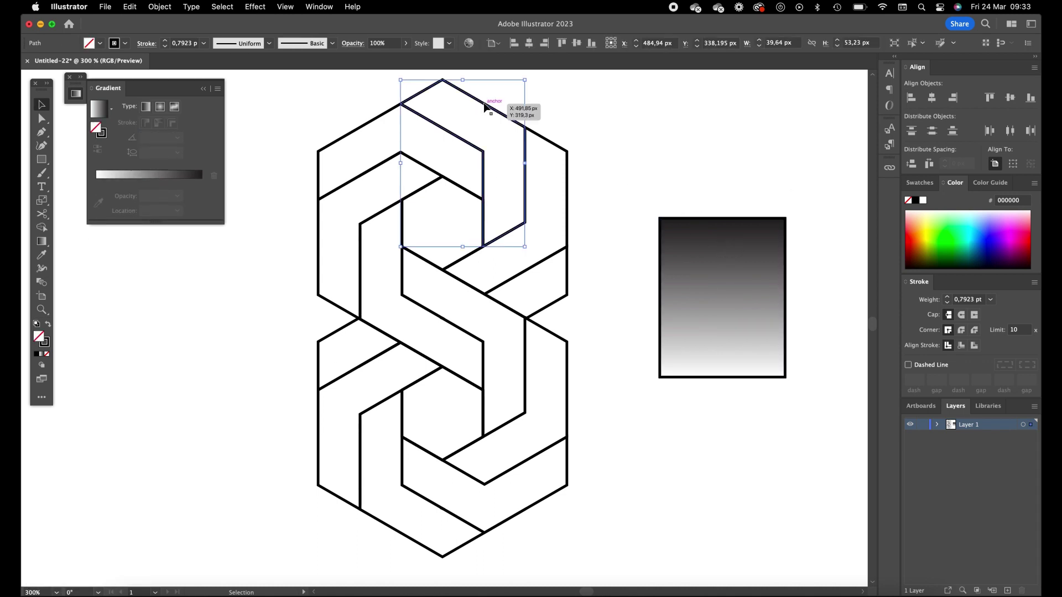
left_click(42, 258)
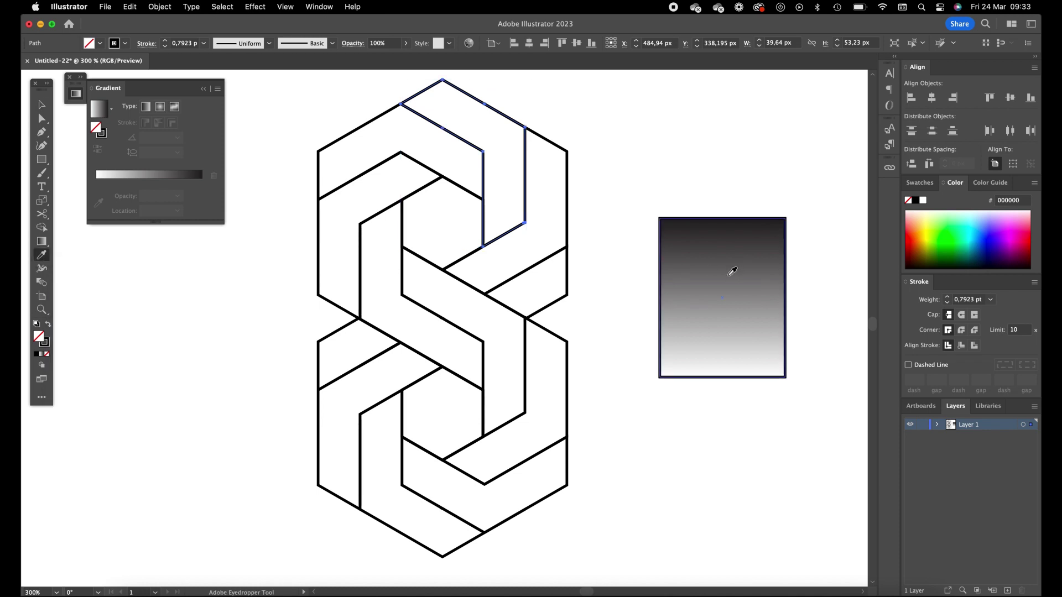
left_click(732, 271)
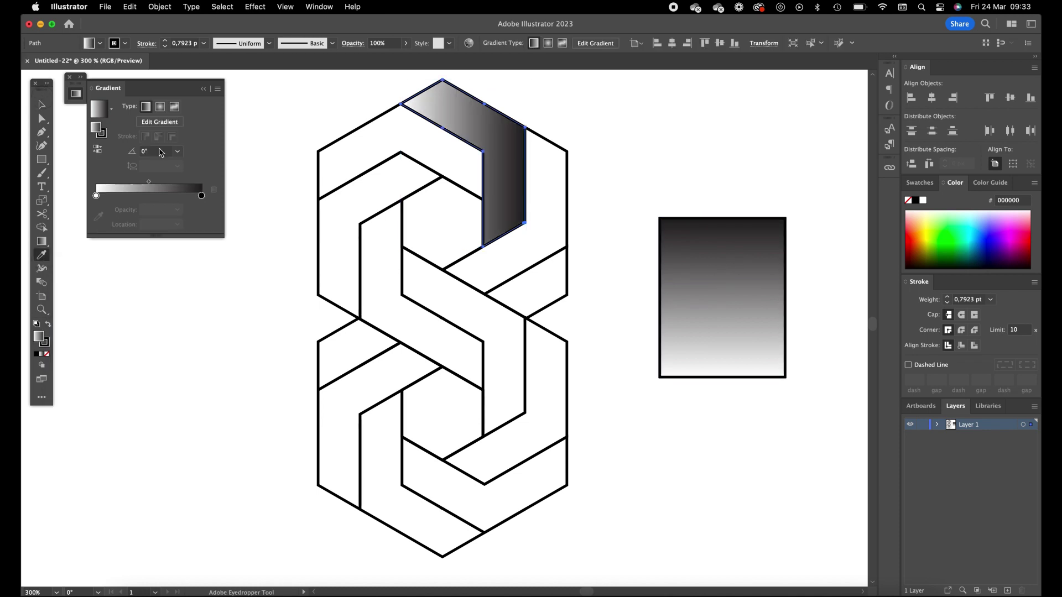
Step: Set the topmost band's gradient angle to -90°
key("shift+Up")
key("shift+Up")
key("shift+Up")
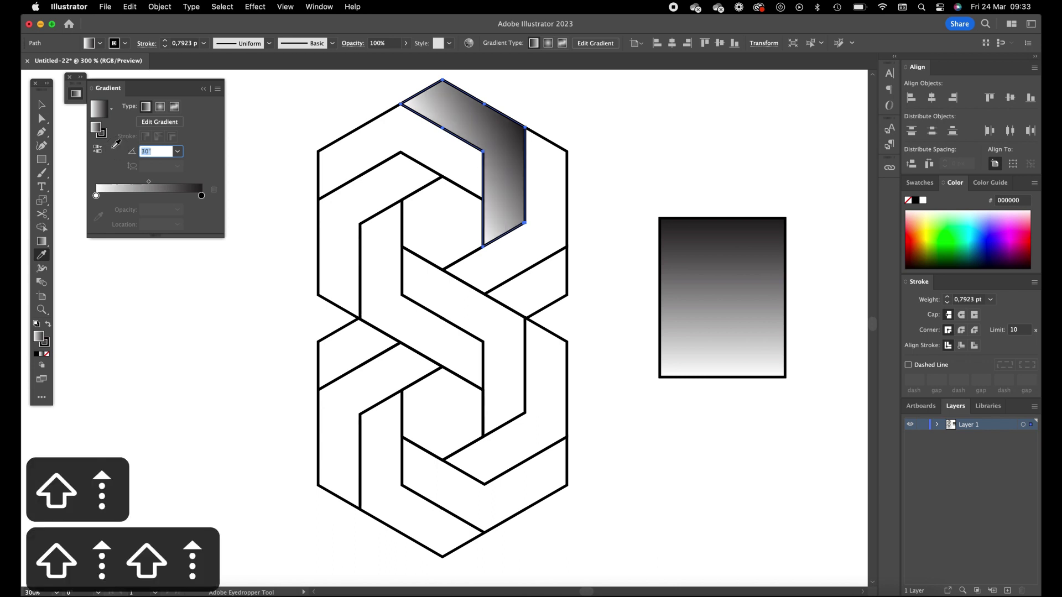
key("shift+Down")
key("shift+Down")
key("shift+Down")
key("shift+Down")
key("shift+Down")
key("shift+Down")
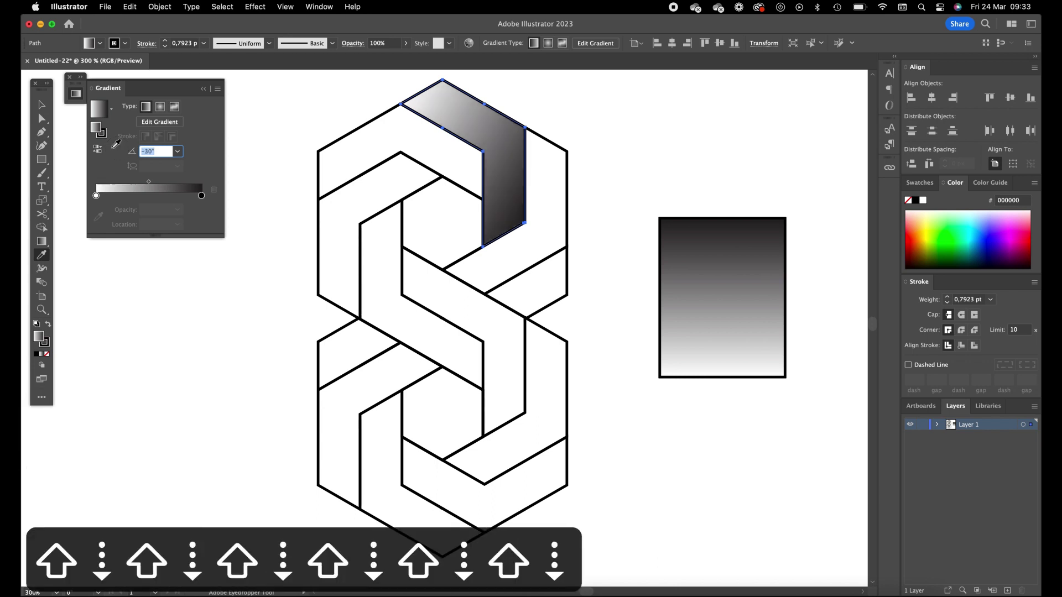
key("shift+Down")
key("shift+Down")
key("shift+Down")
key("shift+Down")
key("shift+Down")
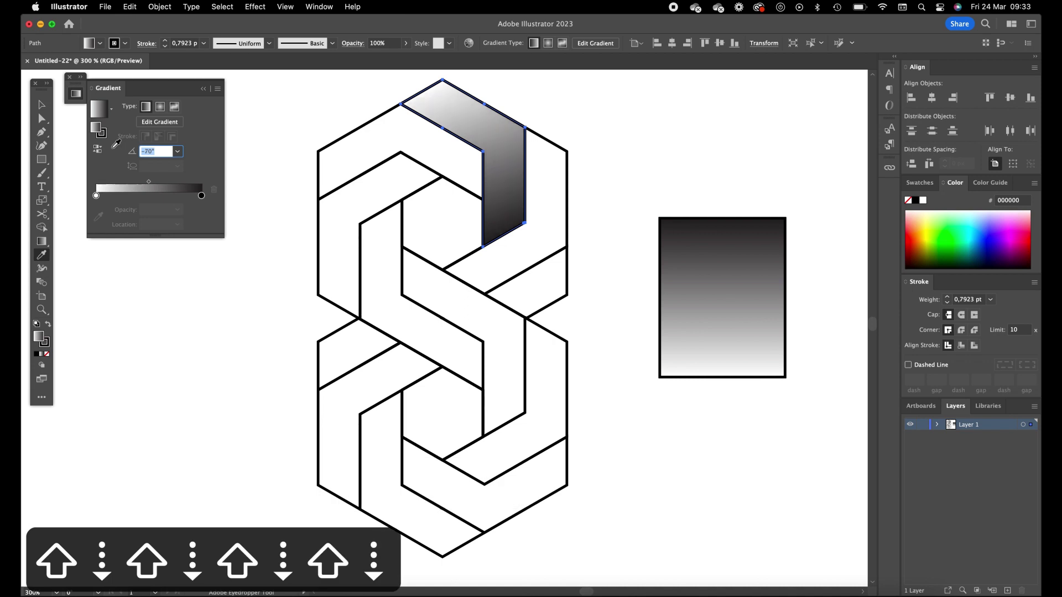
key("shift+Down")
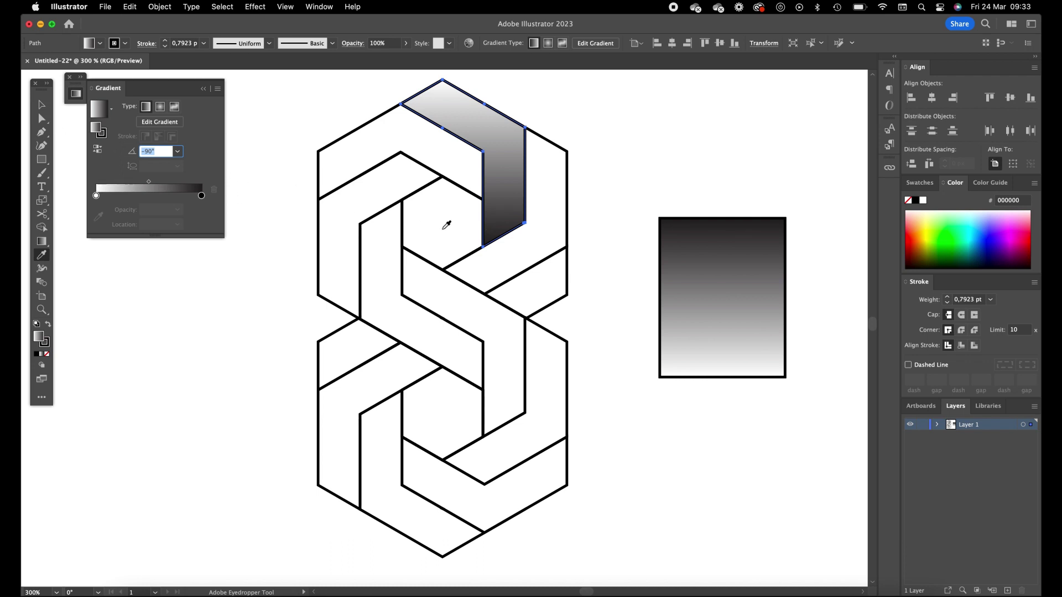
Step: Copy the rectangle's gradient onto the band at the knot's upper right edge and set its angle to -110°
left_click(47, 109)
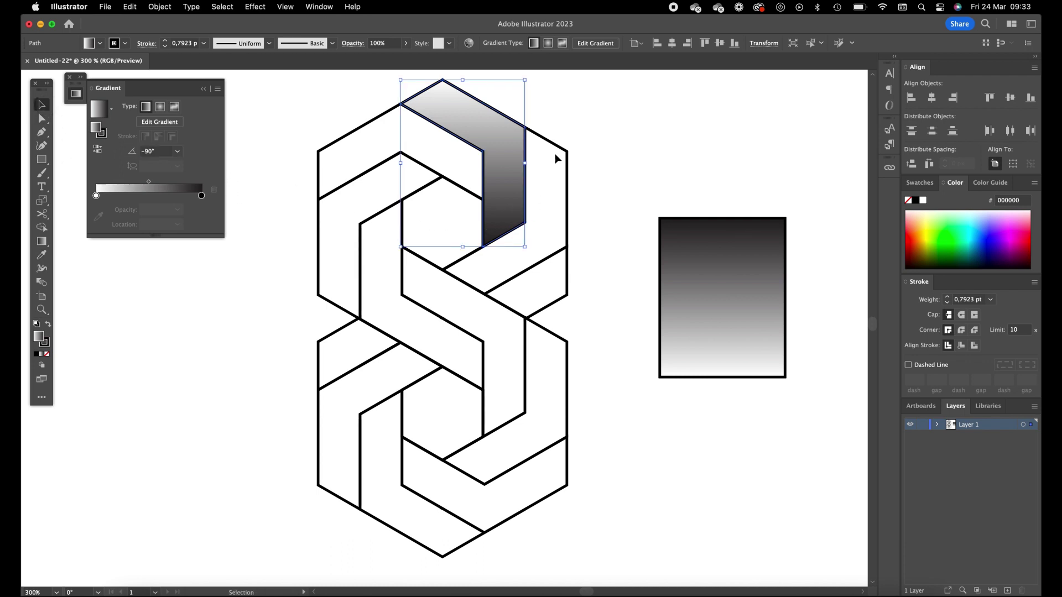
left_click(570, 176)
key("i")
left_click(694, 248)
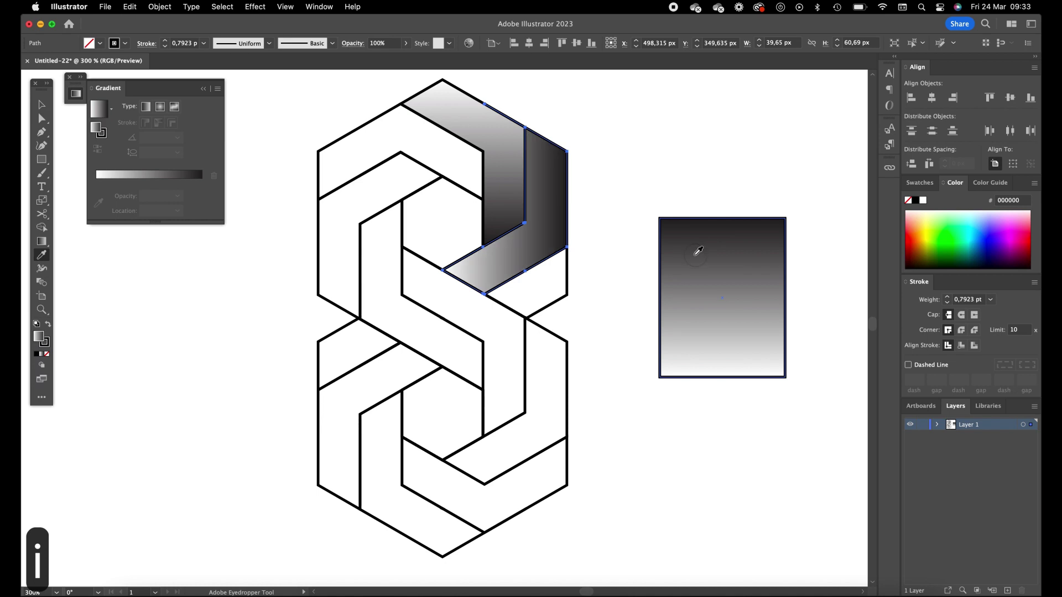
left_click(144, 152)
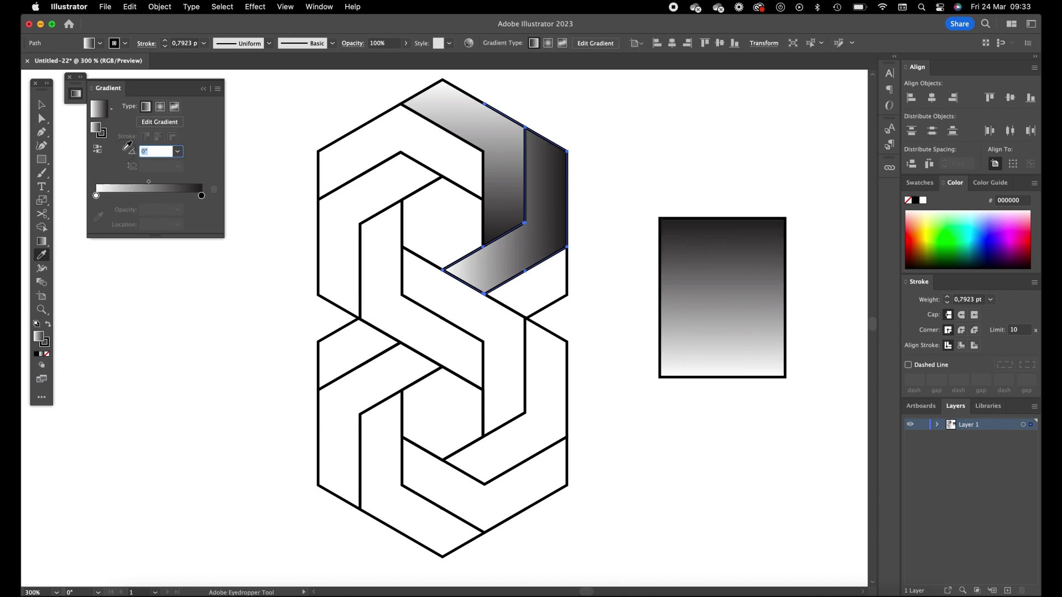
key("shift+Down")
key("shift+Up")
key("shift+Up")
key("shift+Up")
scroll(127, 147, "up", 1)
scroll(128, 146, "down", 9)
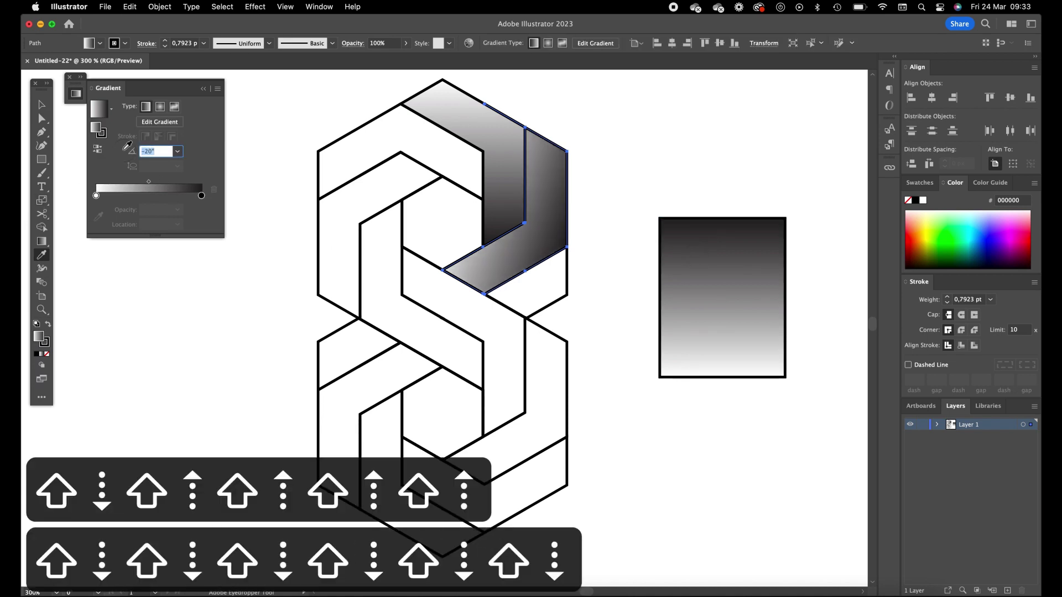
scroll(128, 146, "down", 5)
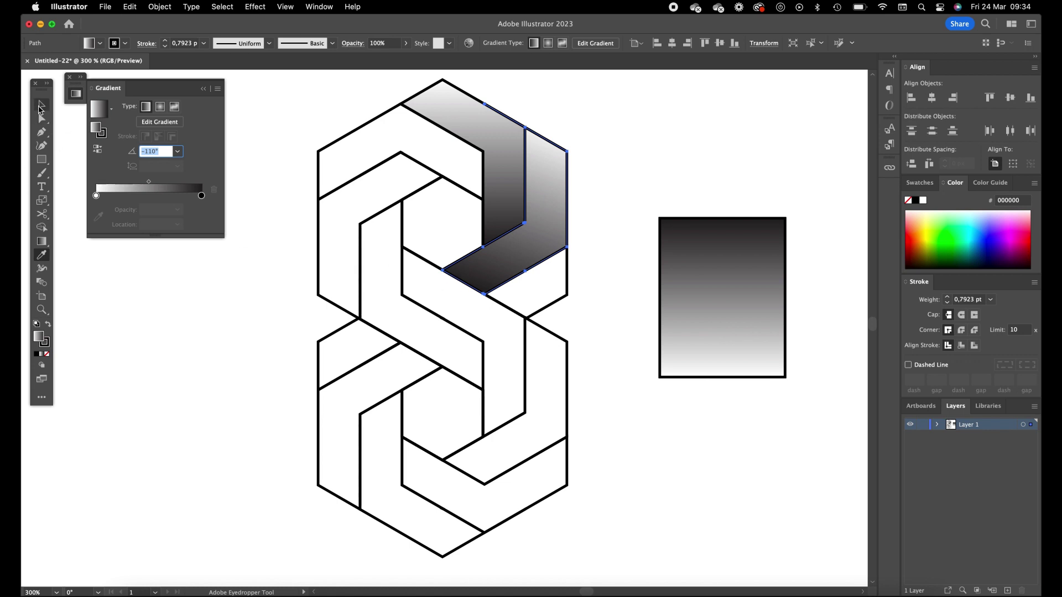
Step: Copy the rectangle's gradient onto the roof-shaped band above the upper hexagonal opening
left_click(40, 106)
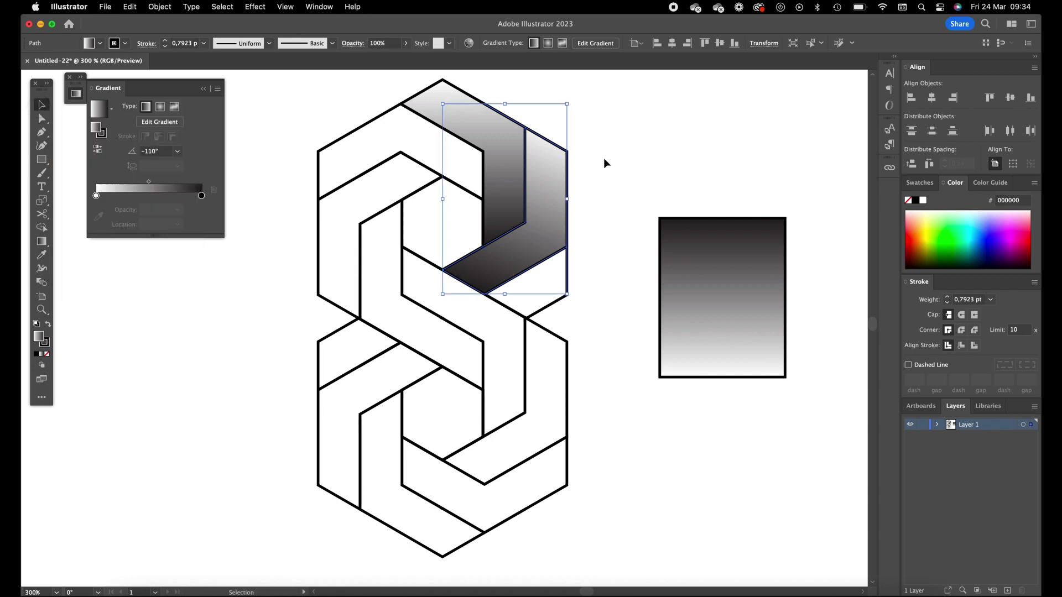
left_click(375, 121)
key("i")
left_click(735, 318)
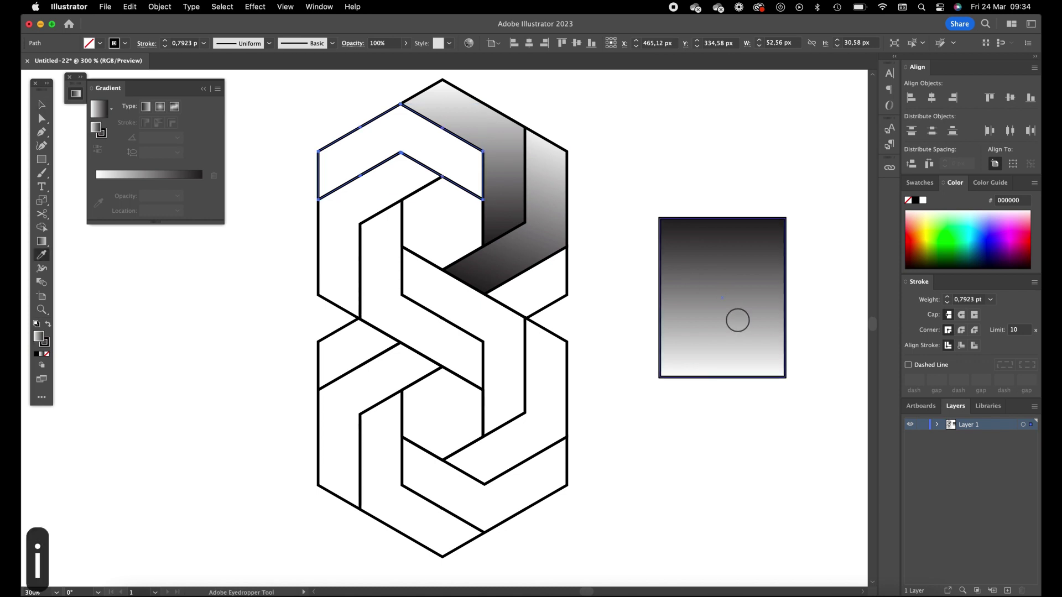
Step: Copy the roof-shaped band's gradient onto the band at the upper left edge and set its angle to 40°
key("v")
left_click(323, 227)
key("i")
left_click(354, 161)
left_click(132, 151)
key("shift+Up")
key("shift+Up")
key("shift+Up")
key("shift+Up")
key("shift+Up")
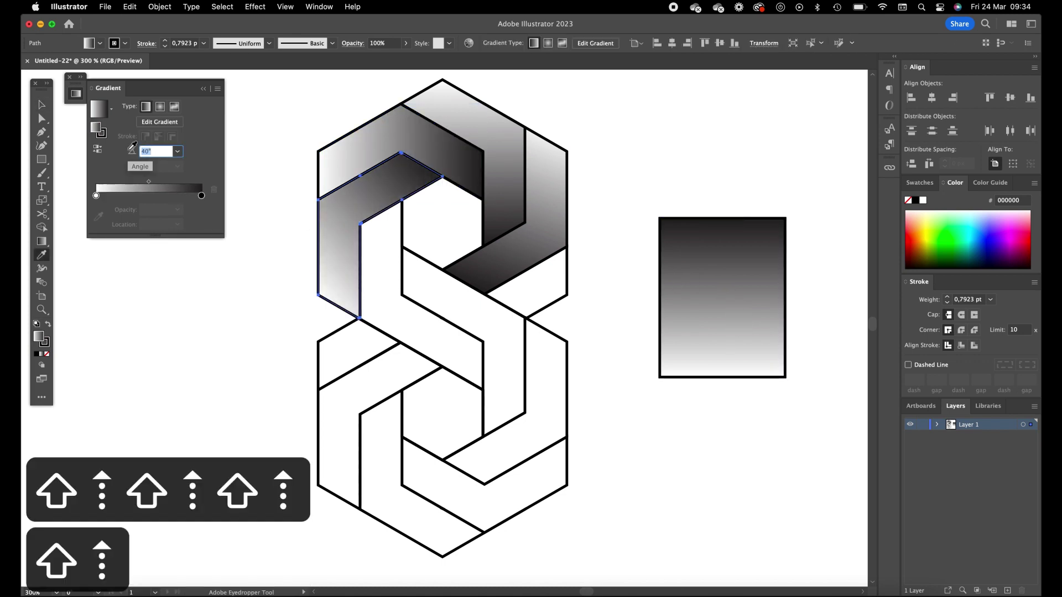
Step: Apply the gradient to the left central S-band and set its angle to 60°
left_click(41, 105)
left_click(400, 221)
key("i")
key("shift+Up")
key("shift+Up")
key("shift+Up")
key("shift+Up")
key("shift+Up")
key("shift+Up")
key("shift+Up")
key("shift+Up")
key("shift+Down")
key("shift+Down")
Step: Copy the left central S-band's gradient onto the band at the knot's lower right edge
left_click(41, 104)
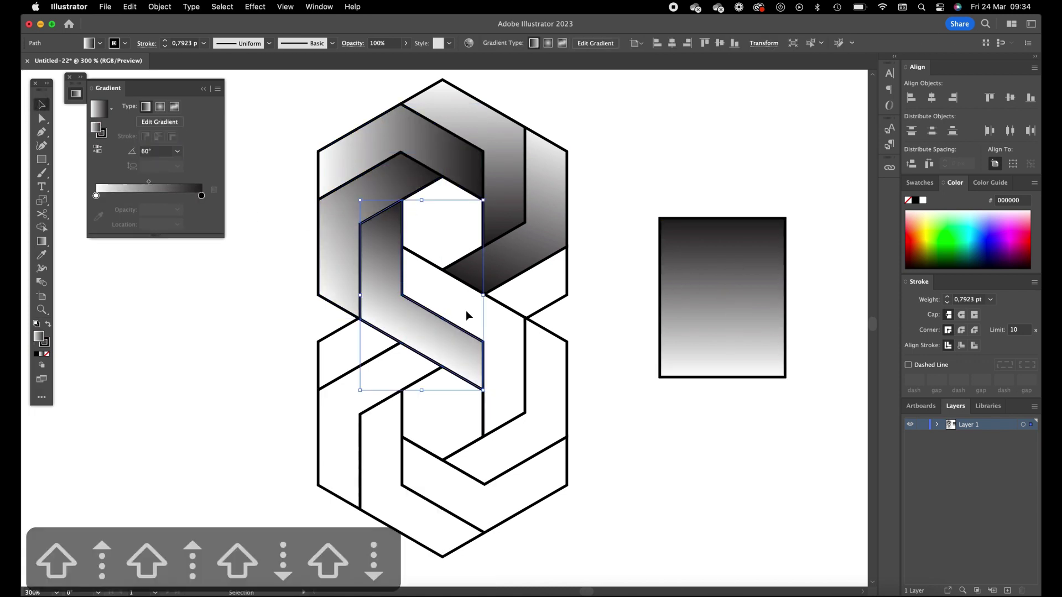
left_click(506, 307)
left_click(524, 346)
key("i")
left_click(380, 265)
Step: Set the lower right band's gradient angle to -110°
left_click(132, 154)
key("shift+Down")
key("shift+Down")
key("shift+Down")
key("shift+Down")
key("shift+Down")
key("shift+Down")
key("shift+Down")
key("shift+Down")
key("shift+Down")
key("shift+Down")
key("shift+Down")
key("shift+Down")
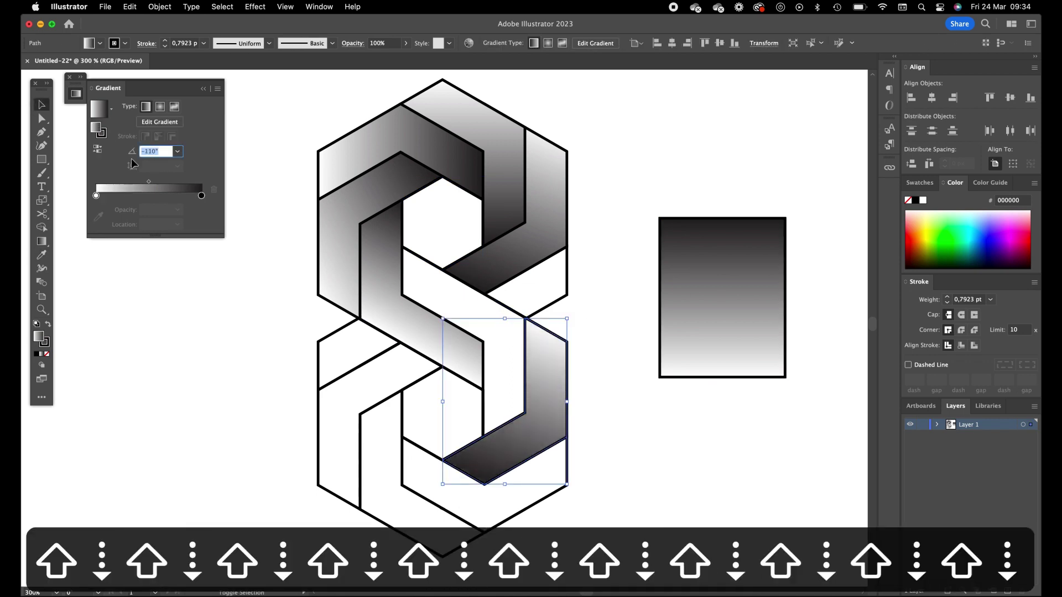
Step: Copy the upper right band's gradient onto the right central S-band with the Eyedropper
key("v")
left_click(484, 402)
key("i")
left_click(473, 277)
Step: Try steeper negative gradient angles on the right central S-band
left_click(129, 151)
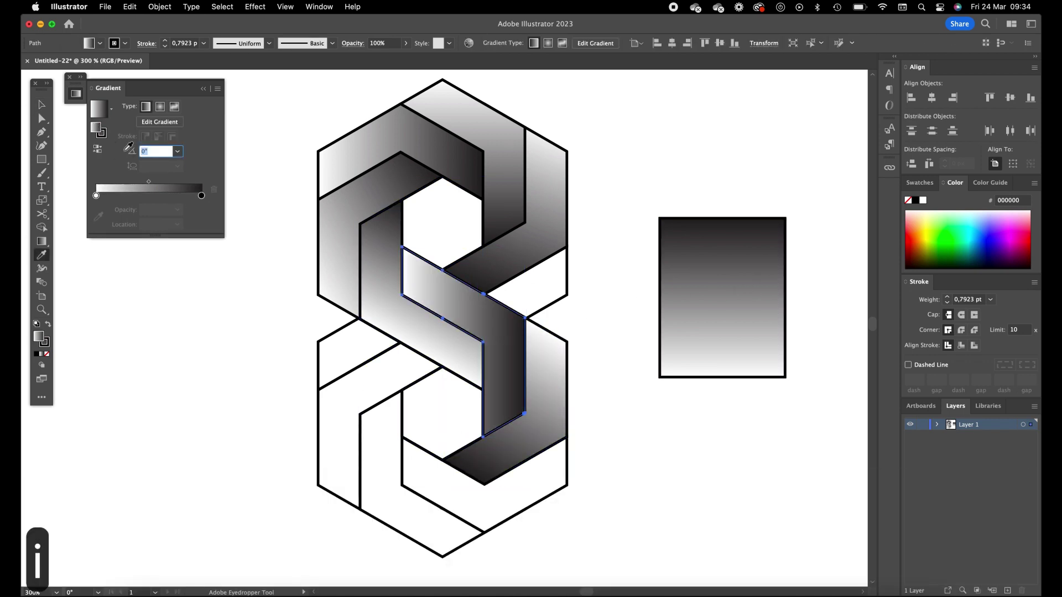
key("shift+Down")
key("shift+Down")
key("shift+Down")
key("shift+Down")
key("shift+Down")
key("shift+Down")
key("shift+Down")
key("shift+Down")
key("shift+Down")
key("shift+Down")
key("shift+Up")
Step: Add a black stop at the start of the right central S-band's gradient so it runs black-white-black
left_click_drag(201, 196, 95, 196)
key("shift+Up")
key("super+z")
Step: Set the right central S-band's gradient angle to about -55° and the white stop's location to about 51.7%
left_click(133, 150)
key("shift+Up")
key("shift+Up")
key("shift+Up")
key("shift+Up")
key("shift+Up")
key("shift+Down")
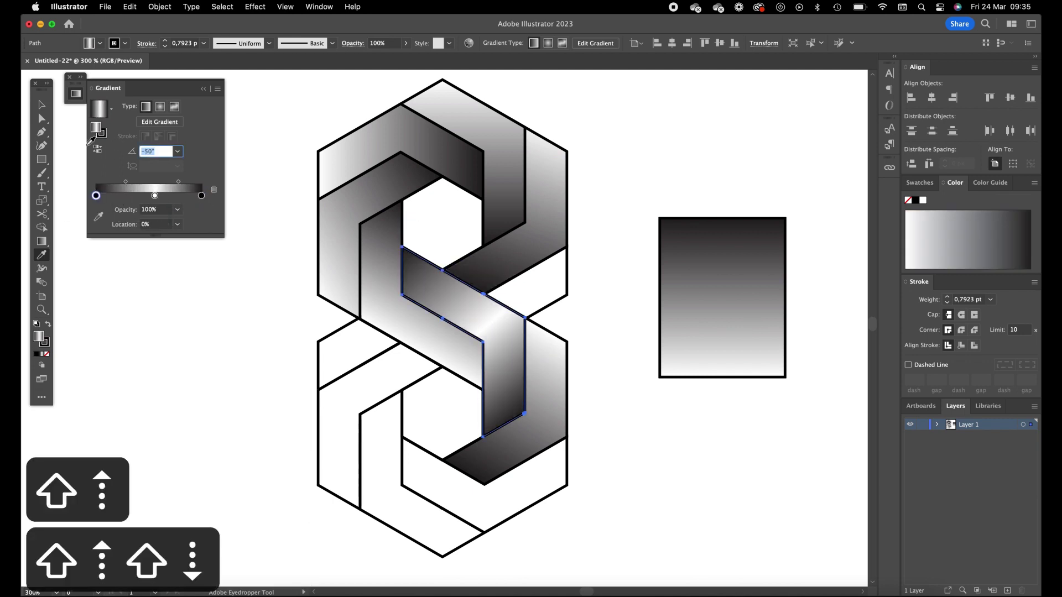
key("Down")
key("Down")
key("Down")
key("Down")
key("Down")
left_click_drag(155, 196, 150, 196)
Step: Copy the right central S-band's black-white-black gradient onto the left central S-band
left_click(381, 288, "super")
key("i")
left_click(446, 294)
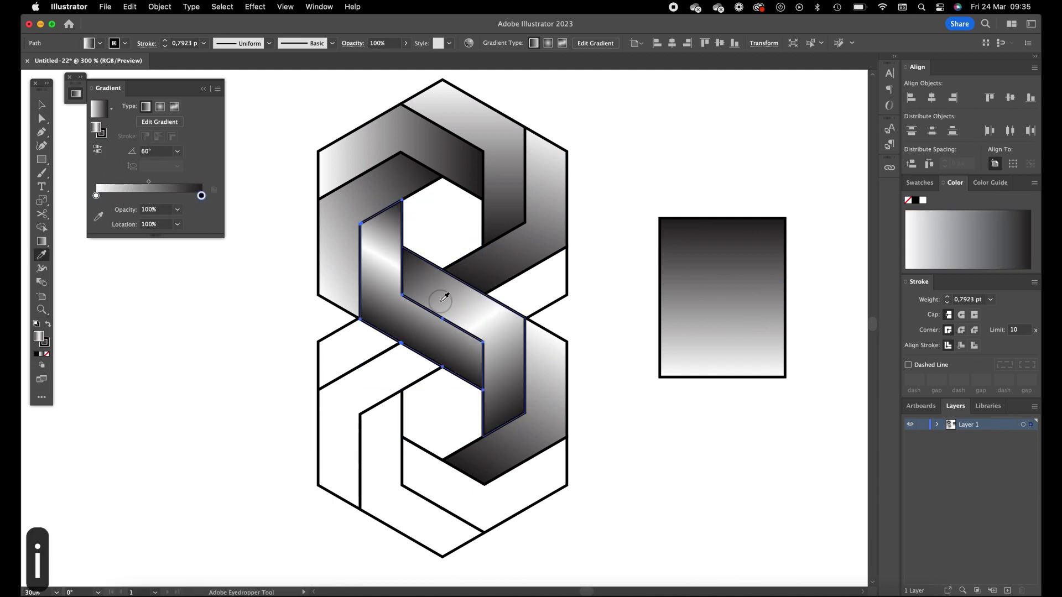
Step: Set the left central S-band's gradient angle to 124°
left_click(165, 153)
key("shift+Up")
key("shift+Up")
key("shift+Up")
key("shift+Up")
key("shift+Up")
key("shift+Down")
key("Down")
key("Down")
key("Down")
key("Down")
key("Down")
key("Down")
Step: Copy the roof-shaped band's white-to-black gradient onto the small piece at the lower hexagon's upper left corner
left_click(41, 104)
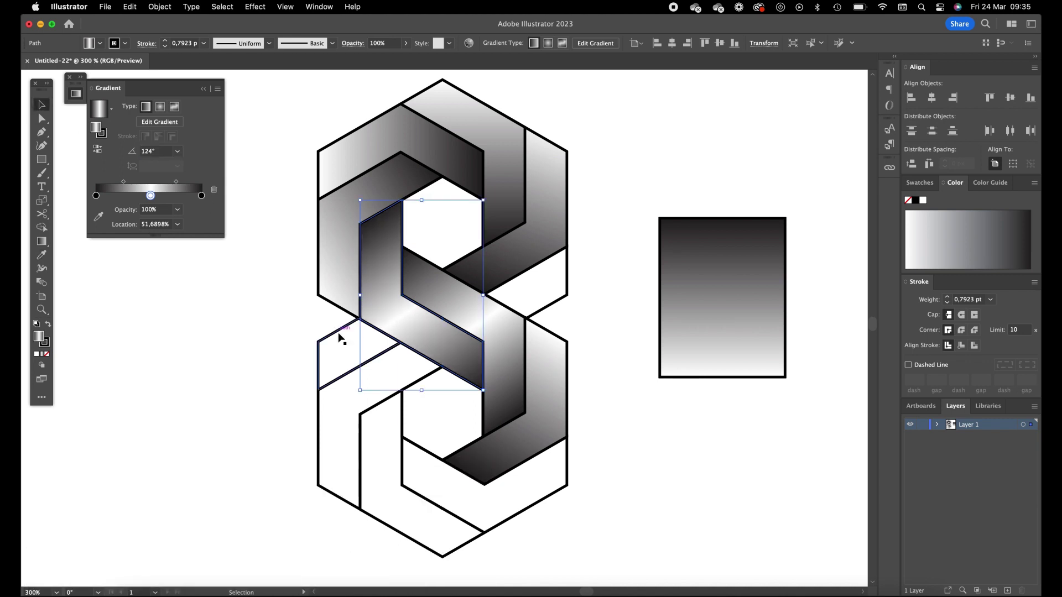
left_click(339, 338)
key("i")
left_click(376, 149)
Step: Set the small upper left corner piece's gradient angle to about 60°
left_click(145, 151)
key("shift+Up")
key("shift+Up")
key("shift+Up")
key("shift+Up")
key("shift+Up")
key("shift+Up")
key("shift+Up")
key("shift+Up")
key("shift+Down")
key("shift+Down")
Step: Copy the roof-shaped band's white-to-black gradient onto the lower hexagon's outer left band
left_click(41, 105)
left_click(346, 433)
key("i")
left_click(376, 150)
Step: Set the gradient angle of the lower hexagon's outer left band to 60°
left_click(145, 151)
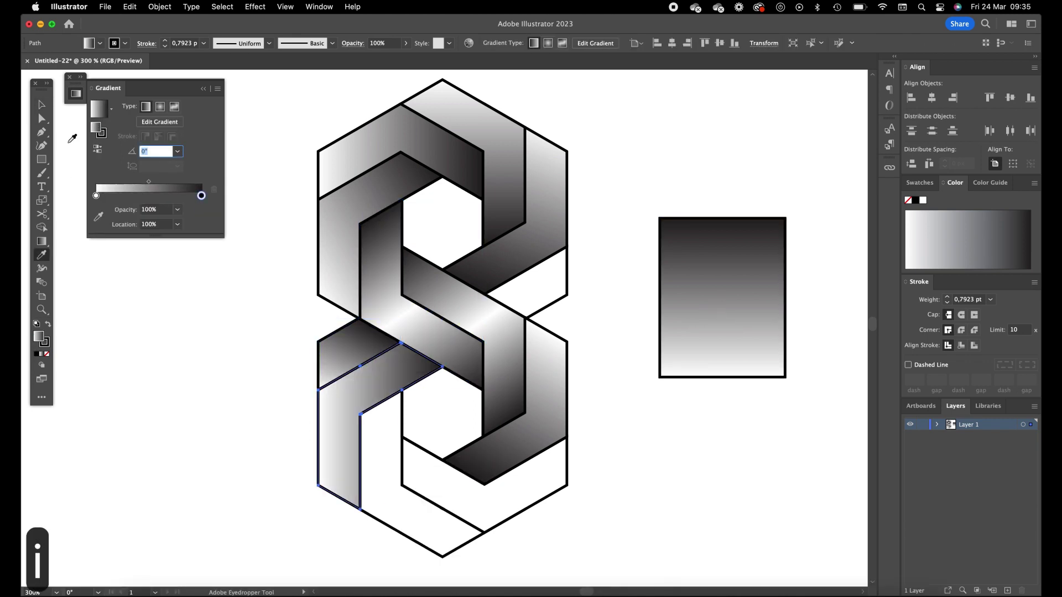
key("shift+Up")
key("shift+Up")
key("shift+Up")
key("shift+Up")
key("shift+Up")
key("shift+Up")
key("shift+Up")
key("shift+Up")
key("shift+Up")
key("shift+Up")
key("shift+Up")
key("shift+Up")
key("shift+Up")
key("shift+Up")
key("shift+Down")
key("shift+Down")
key("shift+Down")
key("shift+Down")
key("shift+Down")
key("shift+Down")
key("shift+Down")
key("shift+Down")
key("shift+Down")
key("shift+Down")
key("shift+Up")
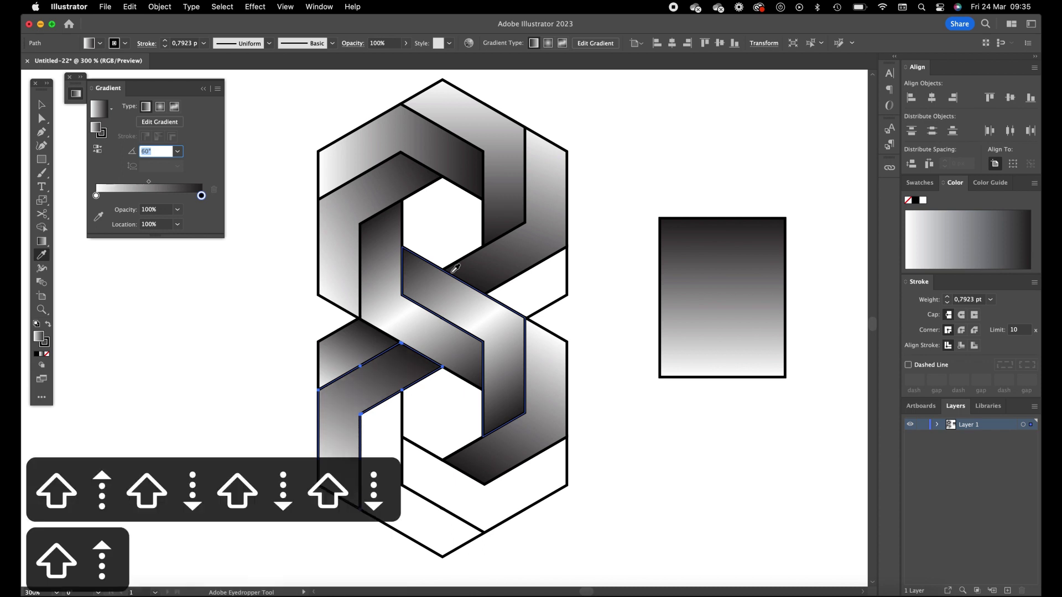
Step: Copy the sample rectangle's gradient onto the lower hexagon's inner left band that runs down to the bottom corner
left_click(42, 104)
left_click(402, 440)
key("i")
left_click(698, 349)
Step: Set the gradient angle of the lower hexagon's inner left band to 80°
left_click(41, 104)
left_click(144, 151)
key("shift+Up")
key("shift+Up")
key("shift+Up")
key("shift+Up")
key("shift+Up")
key("shift+Up")
key("shift+Up")
key("shift+Up")
key("shift+Up")
key("shift+Up")
key("shift+Up")
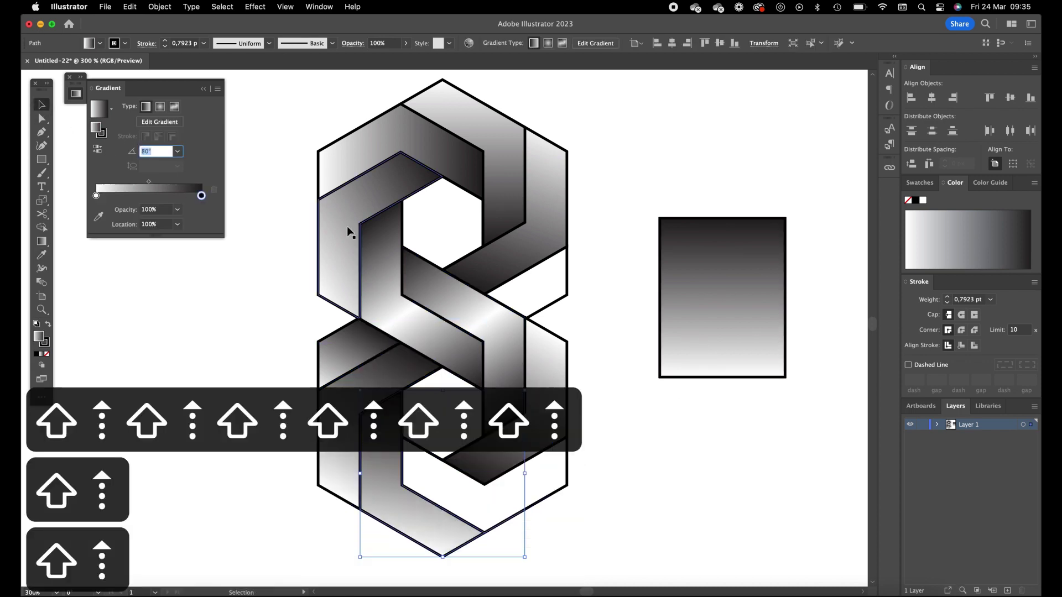
key("shift+Down")
key("shift+Up")
Step: Copy the sample rectangle's gradient onto the V-shaped band at the lower hexagon's lower right
left_click(520, 511)
key("i")
left_click(698, 349)
Step: Rotate the V-shaped band's gradient so its dark end lies at the upper left and its light end at the lower right
left_click(41, 104)
left_click(145, 151)
key("shift+Up")
key("shift+Up")
key("shift+Up")
key("shift+Up")
key("shift+Up")
key("shift+Up")
key("shift+Up")
key("shift+Up")
key("shift+Up")
key("shift+Up")
key("shift+Up")
key("shift+Up")
key("shift+Up")
key("shift+Up")
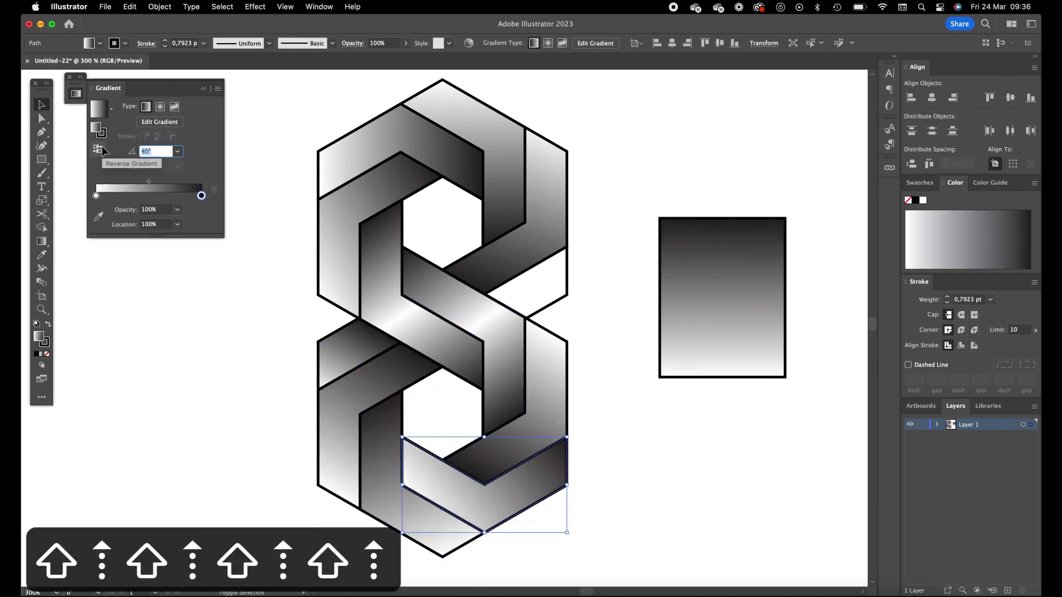
left_click(176, 338)
left_click(167, 152)
key("shift+Up")
key("shift+Up")
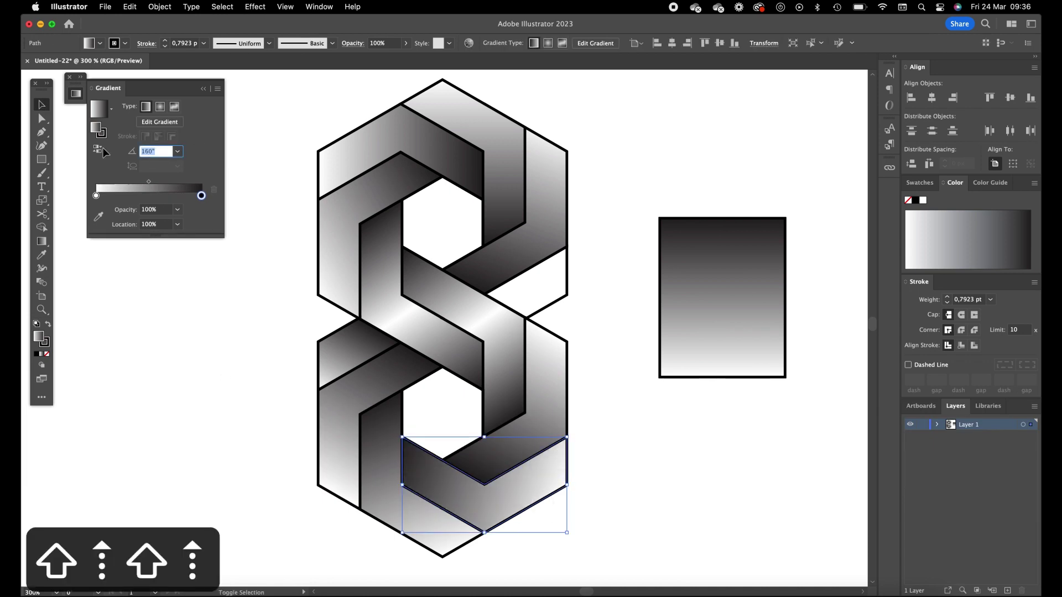
key("shift+Down")
key("shift+Down")
key("shift+Down")
key("shift+Down")
key("shift+Up")
left_click(176, 354)
Step: Remove the stroke from all the pieces of the knot
left_click_drag(597, 88, 287, 510)
mouse_move(287, 510)
left_mouse_down()
mouse_move(254, 507)
mouse_move(275, 505)
left_mouse_up()
key("x")
left_click(46, 354)
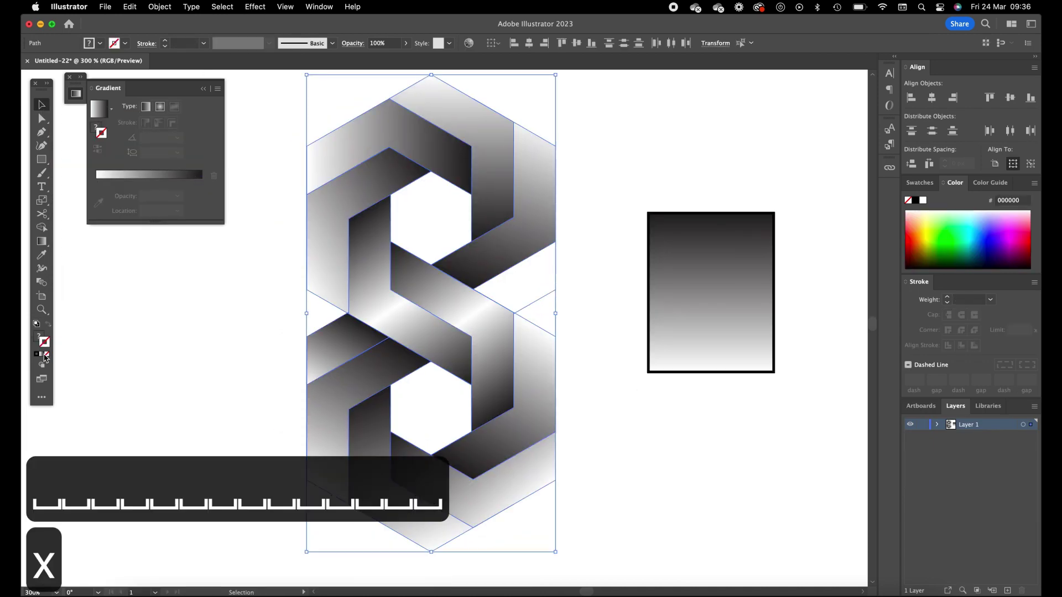
key("super+minus")
key("super+minus")
left_click(584, 317)
key("BackSpace")
key("super+z")
Step: Copy the sample rectangle's gradient onto the unfilled piece at the upper hexagon's lower right corner
left_click(500, 321)
key("i")
left_click(584, 318)
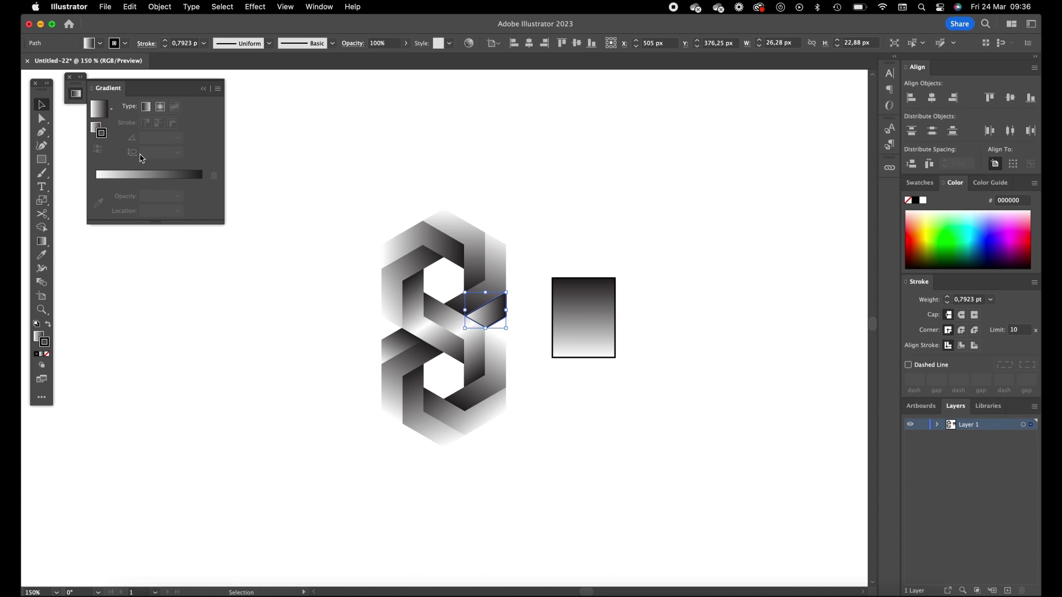
Step: Set the gradient angle of the upper hexagon's lower right corner piece to 170°
left_click(42, 104)
left_click(133, 151)
key("shift+Up")
key("shift+Up")
key("shift+Up")
key("shift+Up")
key("shift+Up")
key("shift+Up")
key("shift+Up")
key("shift+Up")
key("shift+Up")
key("shift+Up")
key("shift+Up")
key("shift+Up")
key("shift+Up")
key("shift+Up")
key("shift+Up")
key("shift+Up")
key("shift+Up")
key("shift+Down")
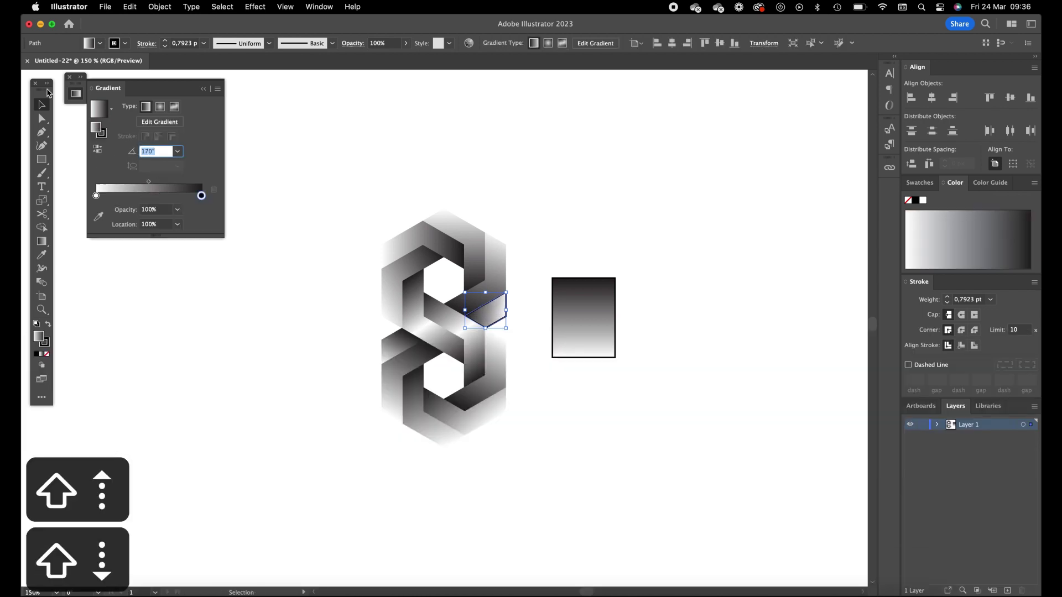
Step: Delete the sample gradient rectangle and remove the stroke from the upper hexagon's lower right corner piece
left_click(584, 317)
key("BackSpace")
left_click(487, 310)
key("x")
left_click(47, 354)
left_click(689, 178)
Step: Draw a background rectangle about 394 × 265 px that covers the whole knot
key("z")
left_click_drag(562, 235, 598, 223)
left_click_drag(535, 292, 566, 274)
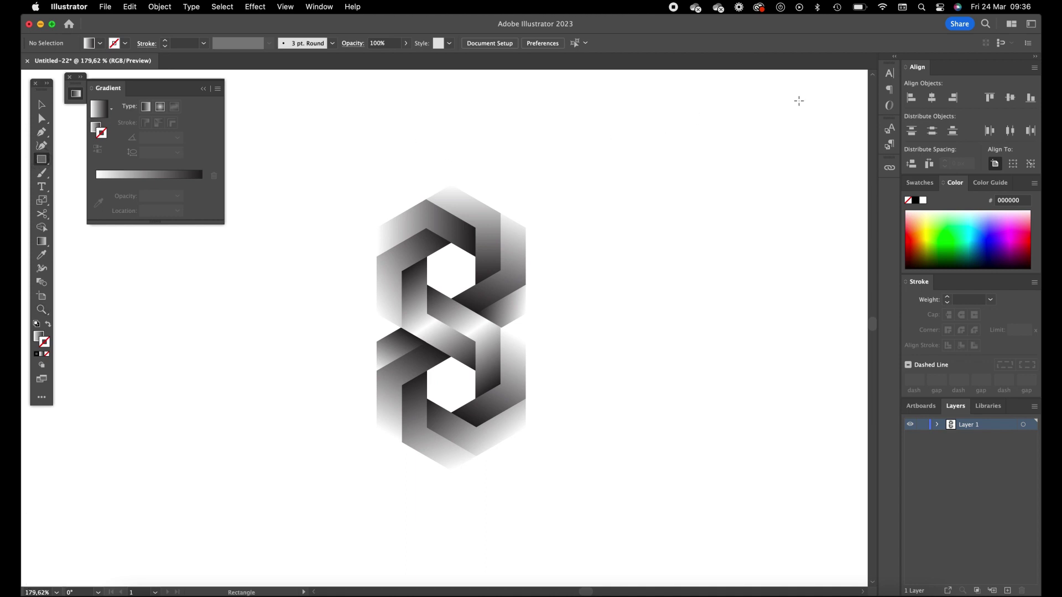
left_click_drag(835, 80, 95, 577)
left_click(42, 104)
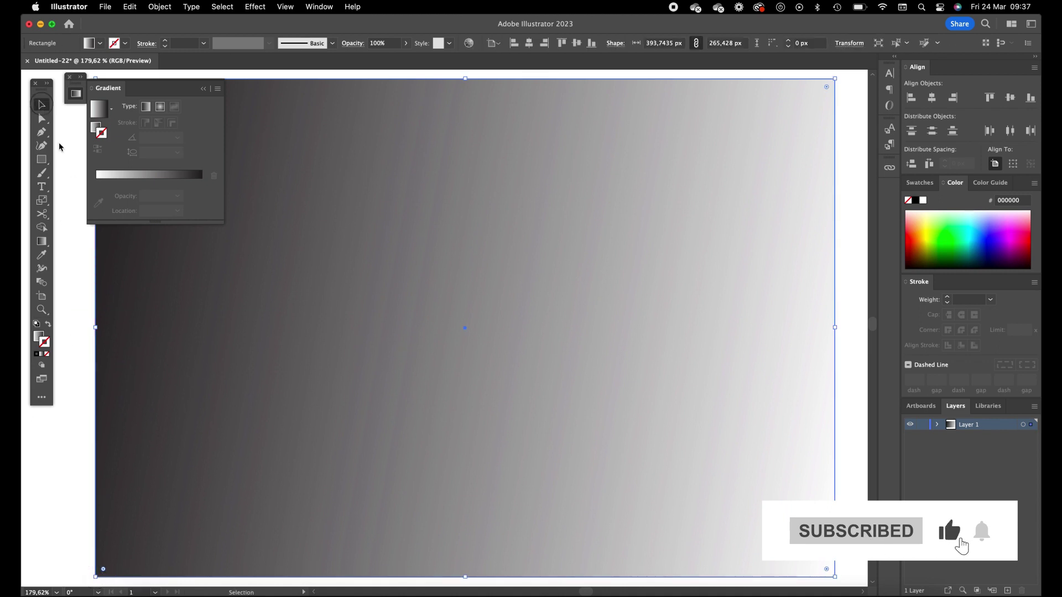
Step: Fill the background rectangle with solid black and send it behind the knot
left_click(40, 340)
left_click(37, 354)
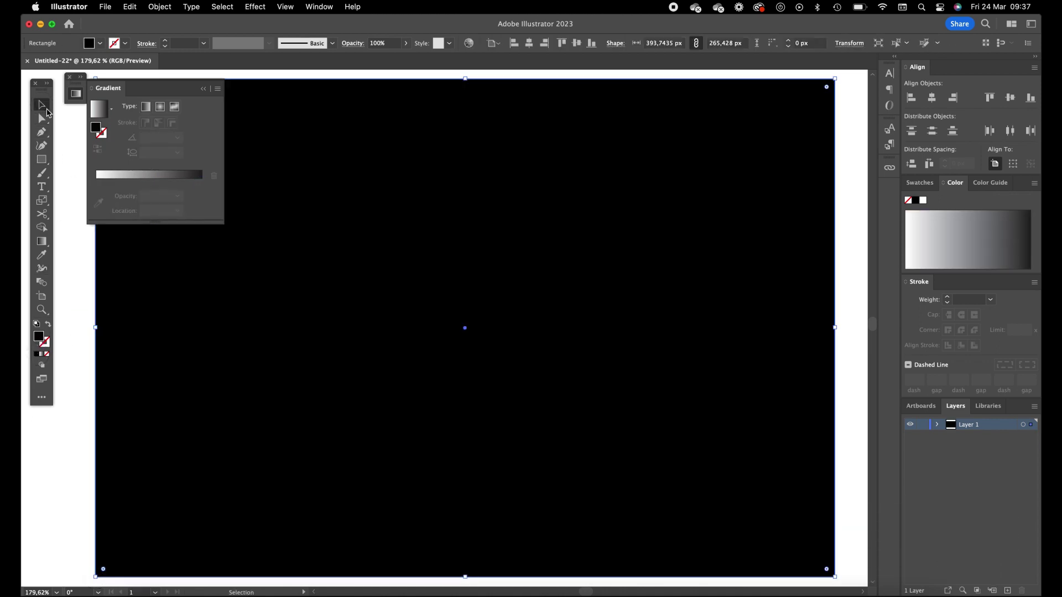
key("shift+super+bracketleft")
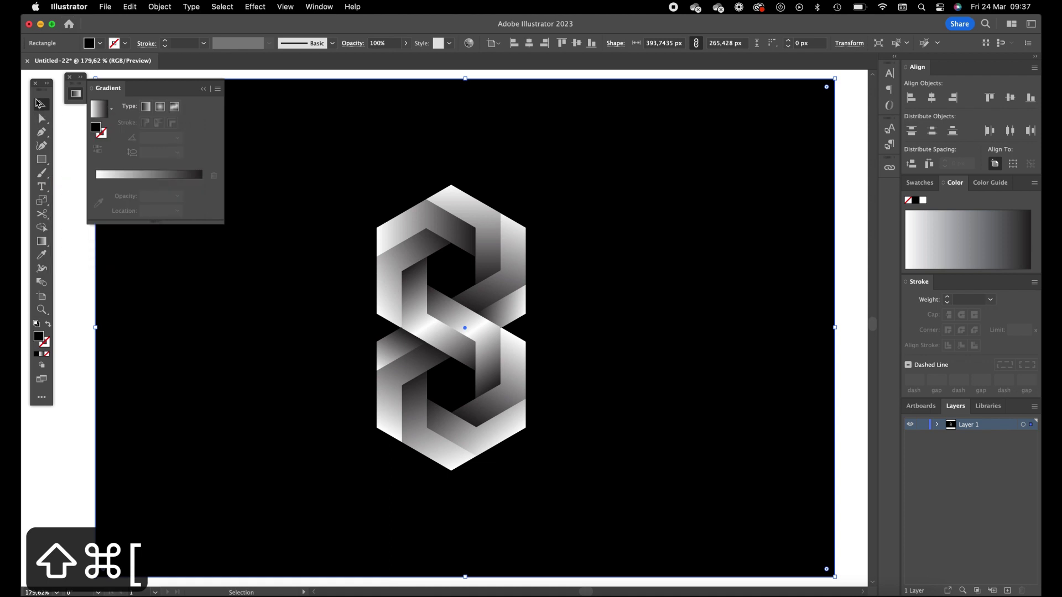
Step: Scale the black background rectangle up proportionally from its centre to about 500 × 337 px
key("super+minus")
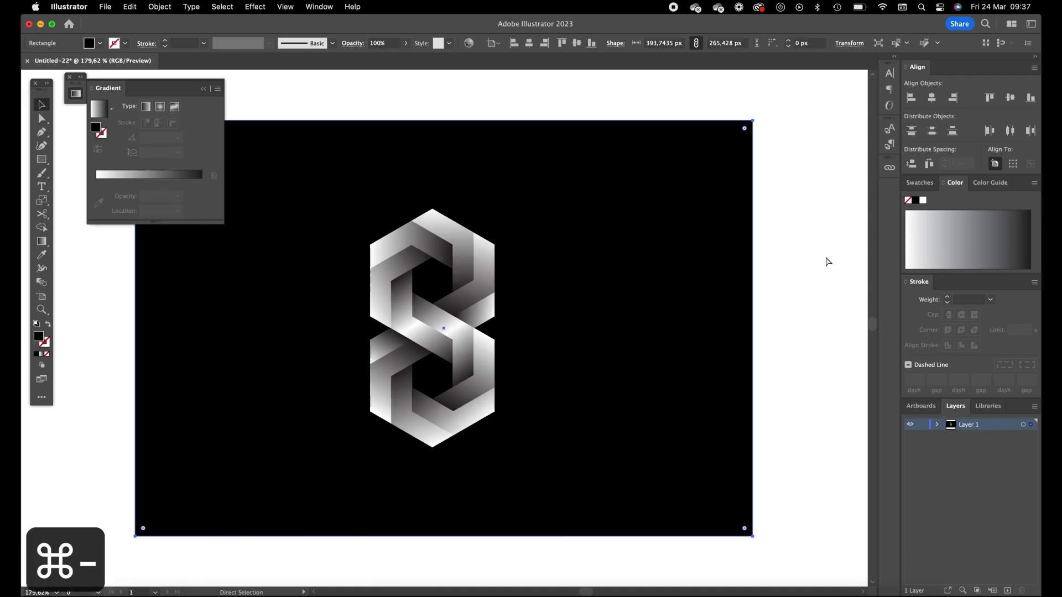
left_click_drag(749, 334, 835, 328)
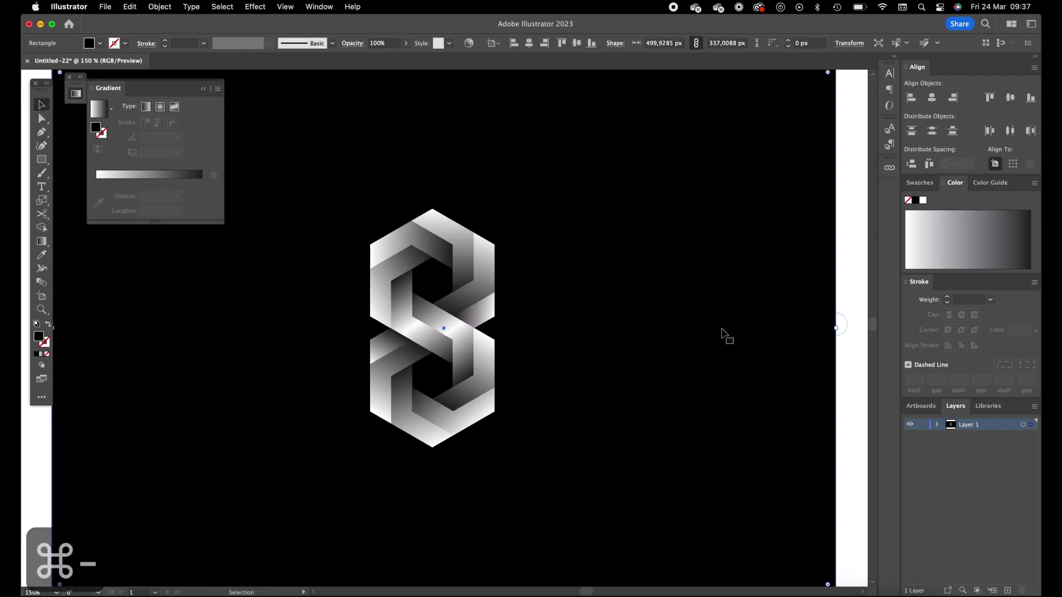
key("space")
left_click_drag(600, 324, 625, 319)
key("super+equal")
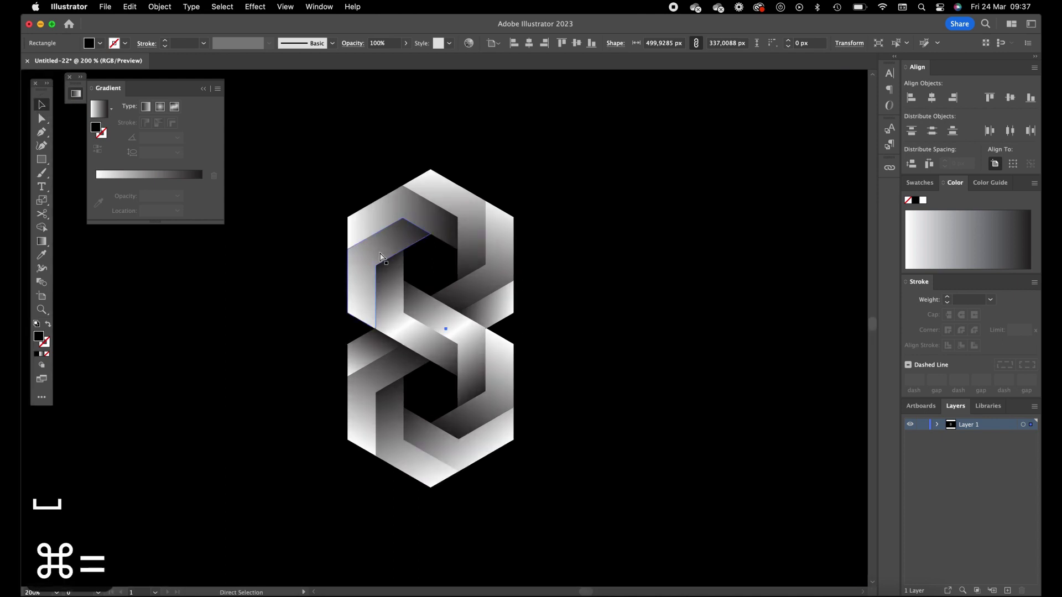
key("space")
left_click_drag(471, 264, 456, 255)
key("super+equal")
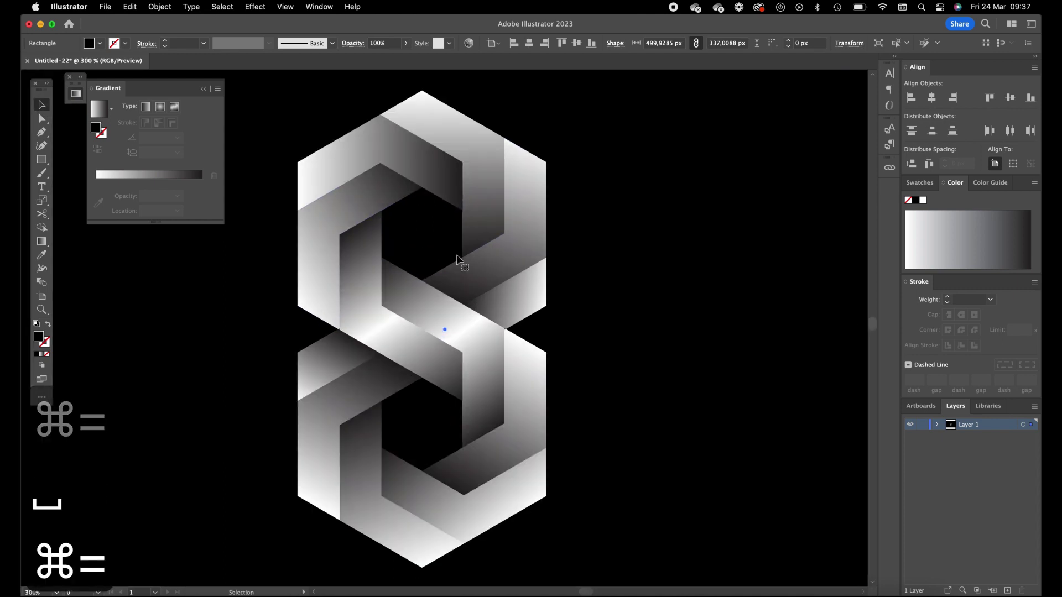